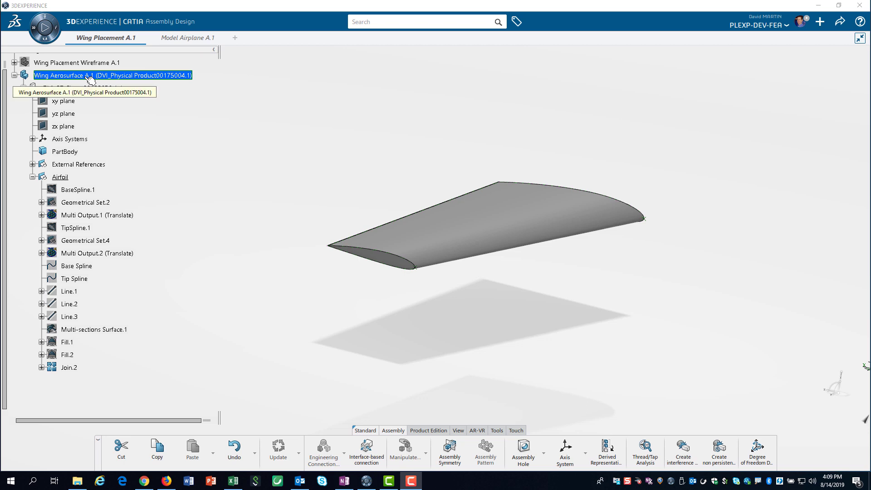
- Insert an abstraction shape under Wing Aerosurface, holding a derived representation of DVI_3D Shape00139050 A.1
{"action": "right_click", "coordinate": [91, 78]}
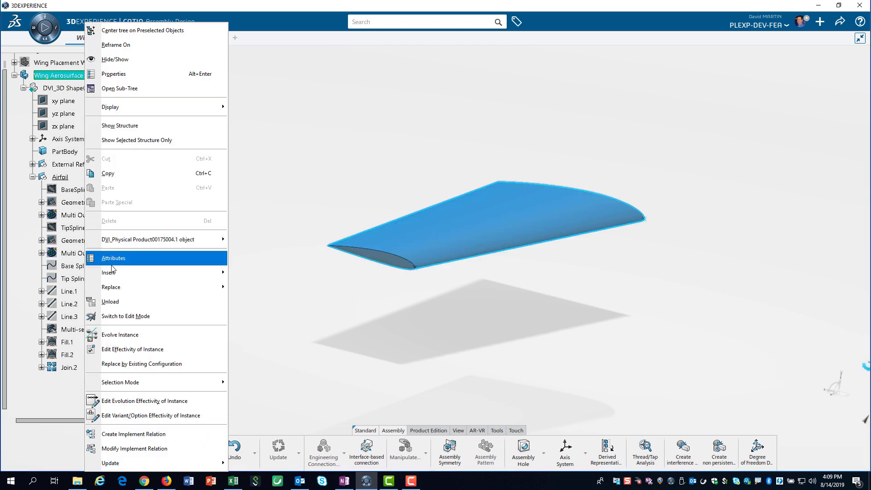
{"action": "left_click", "coordinate": [254, 292]}
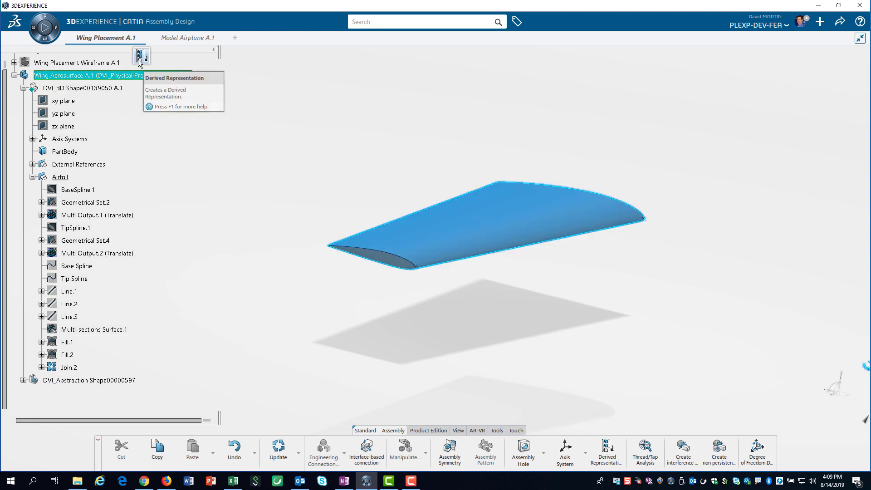
{"action": "left_click", "coordinate": [141, 56]}
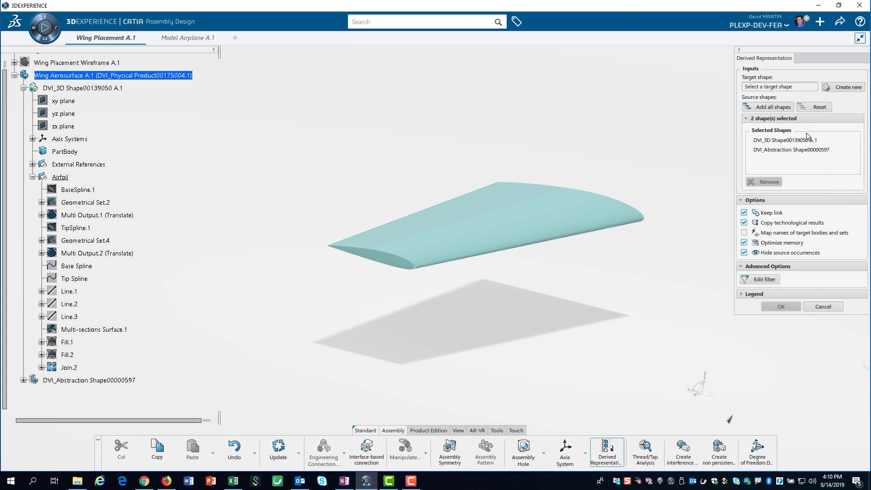
{"action": "left_click", "coordinate": [793, 86]}
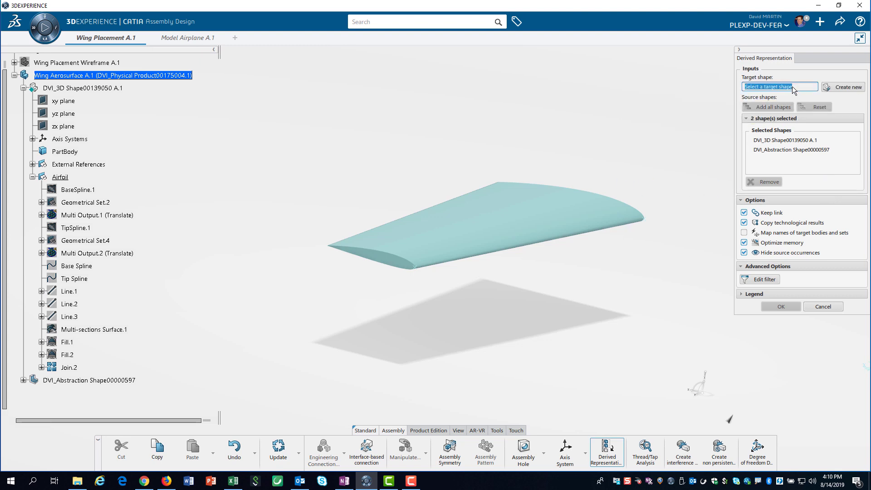
{"action": "left_click", "coordinate": [70, 381]}
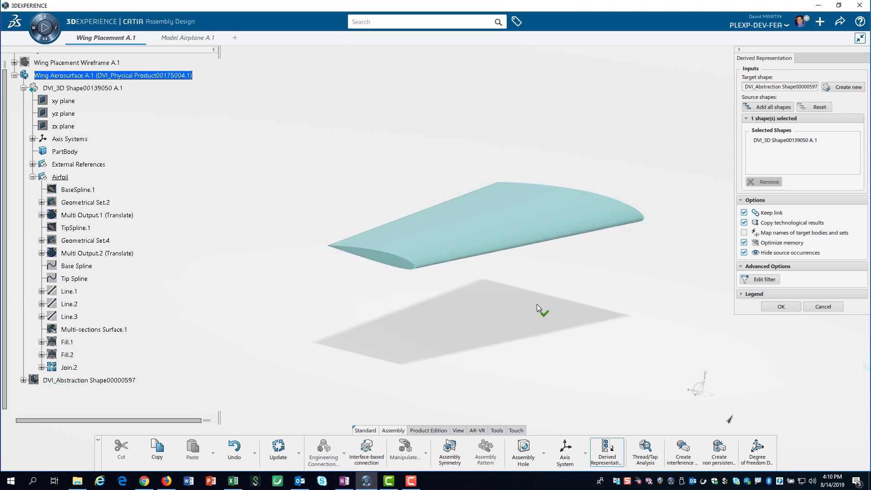
{"action": "left_click", "coordinate": [780, 306]}
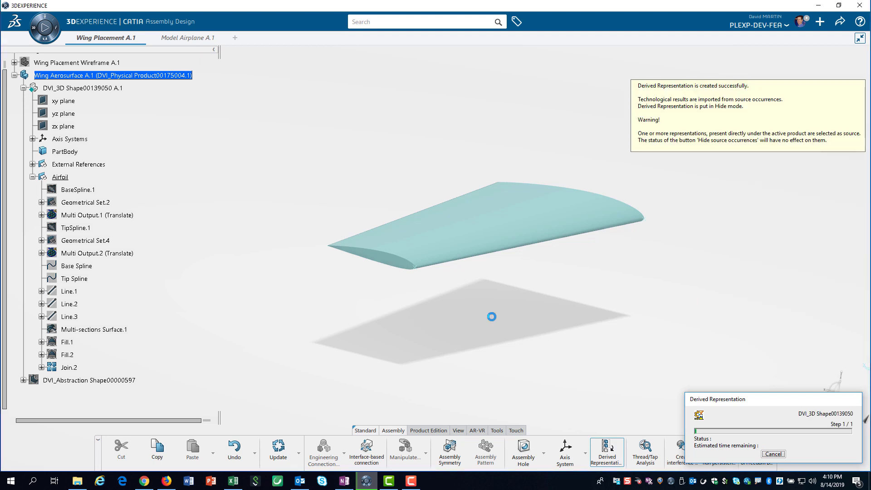
- Collapse the Airfoil geometry and expand the abstraction shape's contents in the tree
{"action": "left_click", "coordinate": [33, 176]}
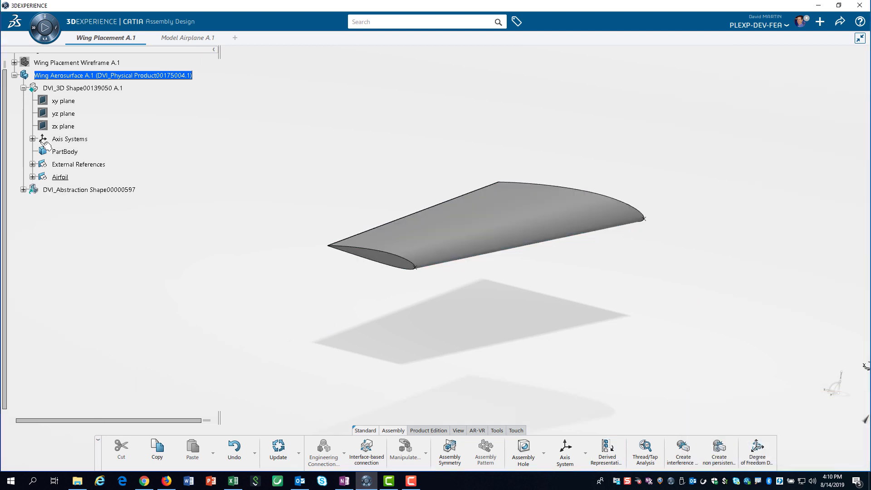
{"action": "right_click", "coordinate": [57, 88]}
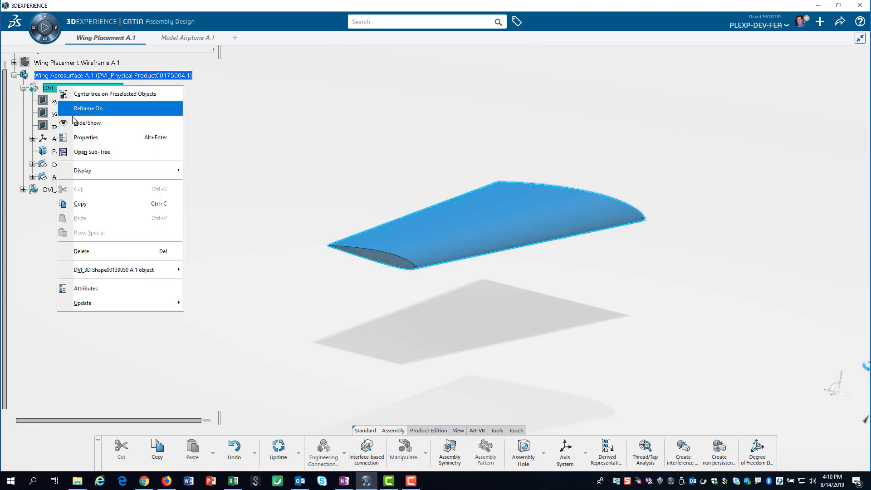
{"action": "left_click", "coordinate": [35, 166]}
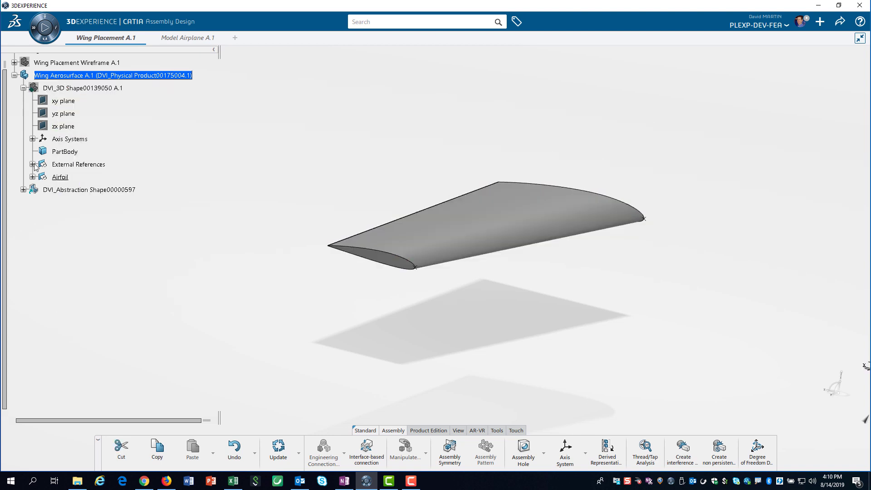
{"action": "left_click", "coordinate": [23, 190]}
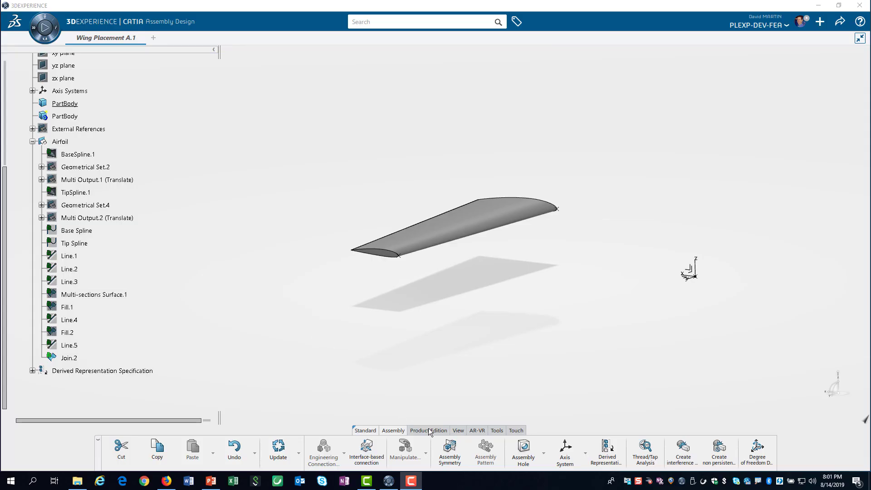
- Publish Join.2 with the functional name 'Airfoil Surface'
{"action": "left_click", "coordinate": [429, 430]}
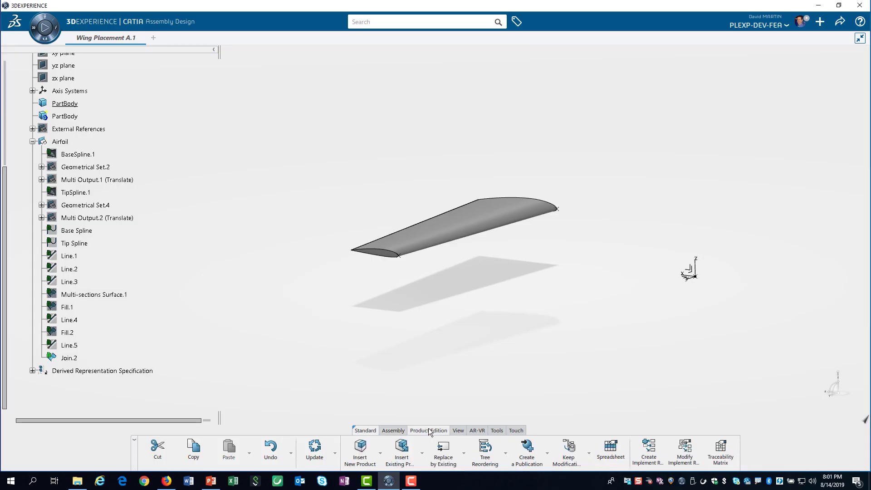
{"action": "left_click", "coordinate": [526, 451]}
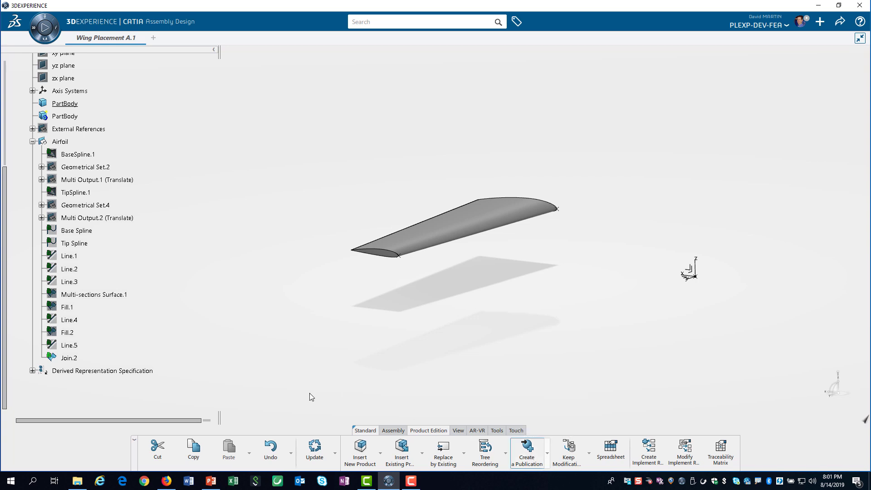
{"action": "left_click", "coordinate": [76, 358]}
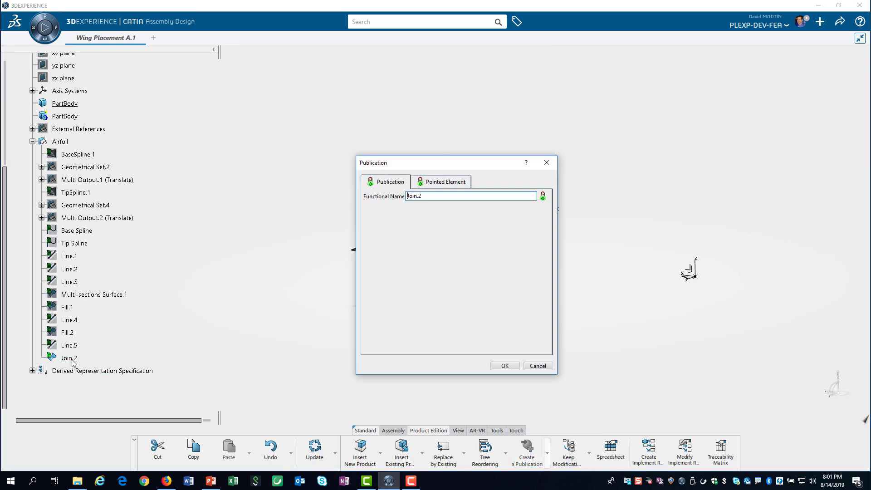
{"action": "double_click", "coordinate": [432, 198]}
{"action": "type", "text": "Airfoil Surface"}
{"action": "left_click", "coordinate": [503, 367]}
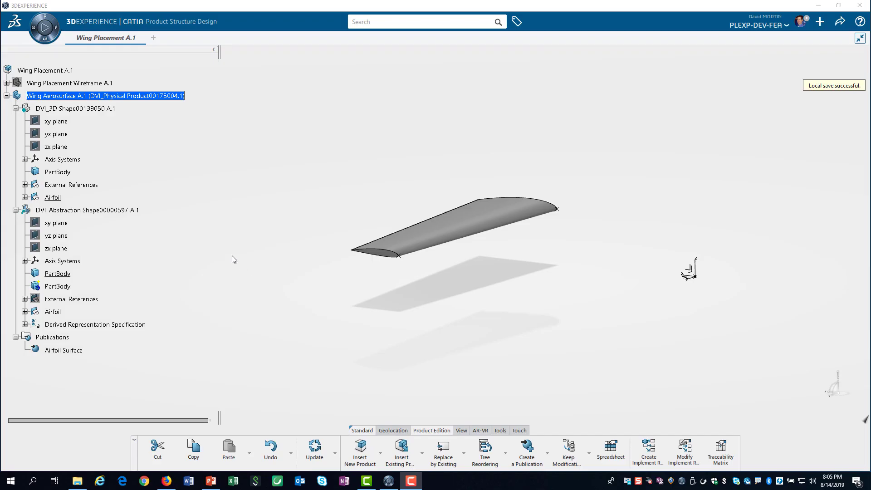
- Launch Fluid Scenario Creation, then collapse Geometrical Set.4 and the 3D shape's Airfoil node
{"action": "left_click", "coordinate": [45, 41]}
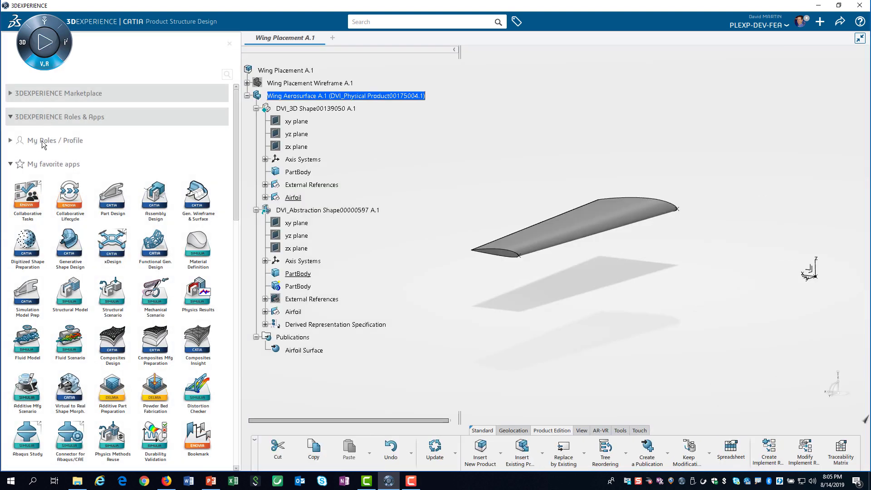
{"action": "left_click", "coordinate": [65, 347]}
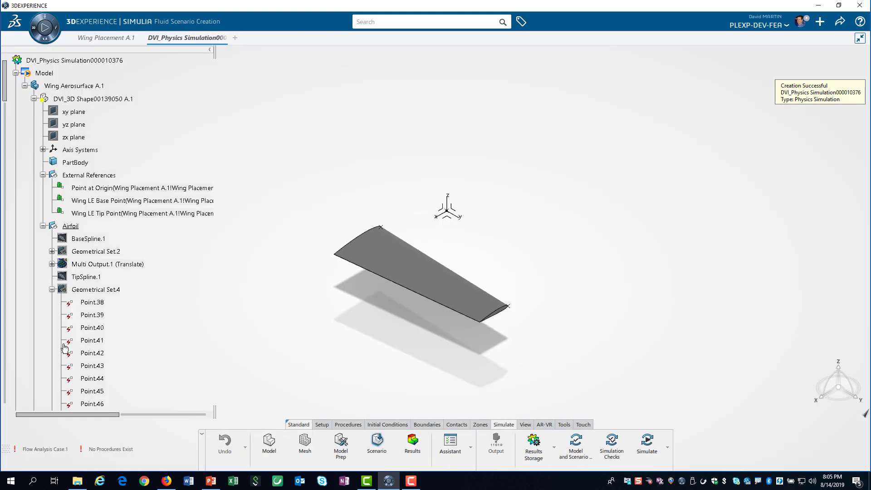
{"action": "left_click", "coordinate": [52, 289]}
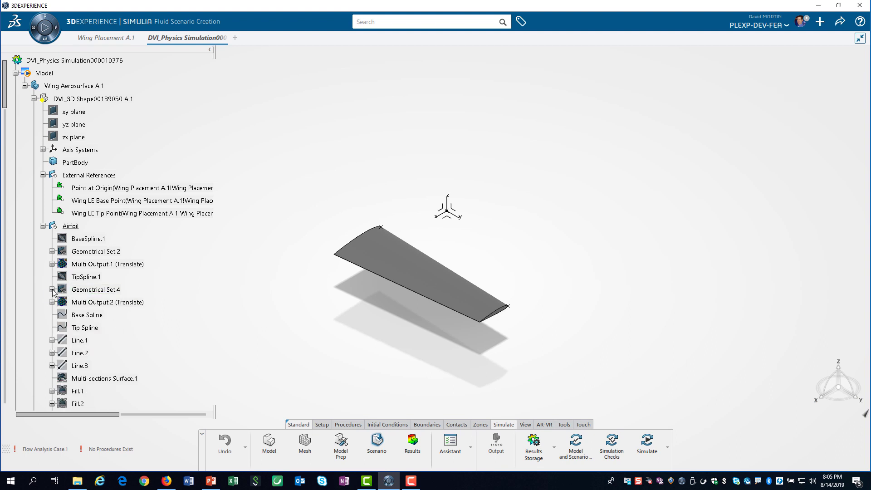
{"action": "left_click", "coordinate": [43, 226]}
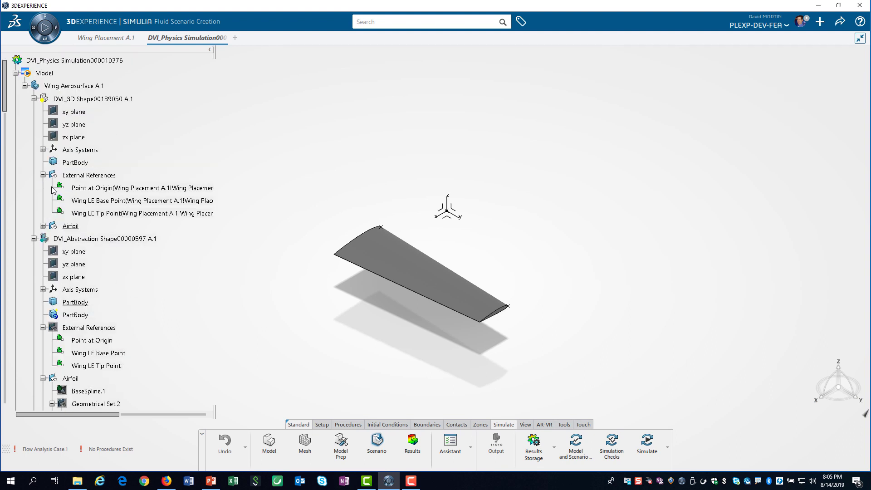
- Hide DVI_3D Shape00139050 A.1 and collapse the abstraction's External References and Airfoil nodes
{"action": "right_click", "coordinate": [55, 99]}
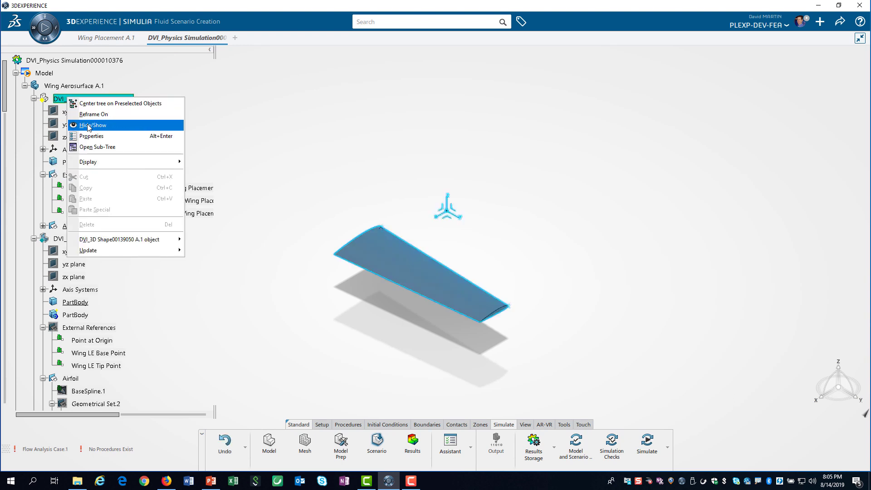
{"action": "left_click", "coordinate": [70, 125]}
{"action": "left_click", "coordinate": [34, 99]}
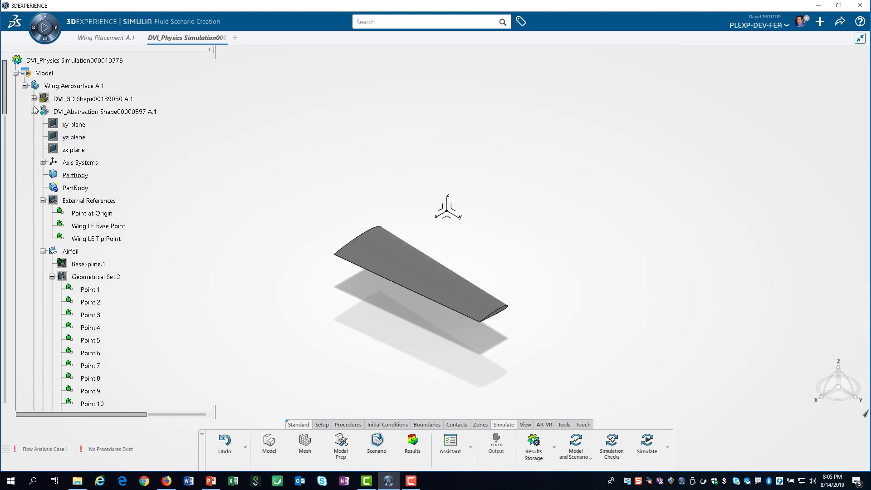
{"action": "scroll", "coordinate": [37, 123], "scroll_direction": "down", "scroll_amount": 1}
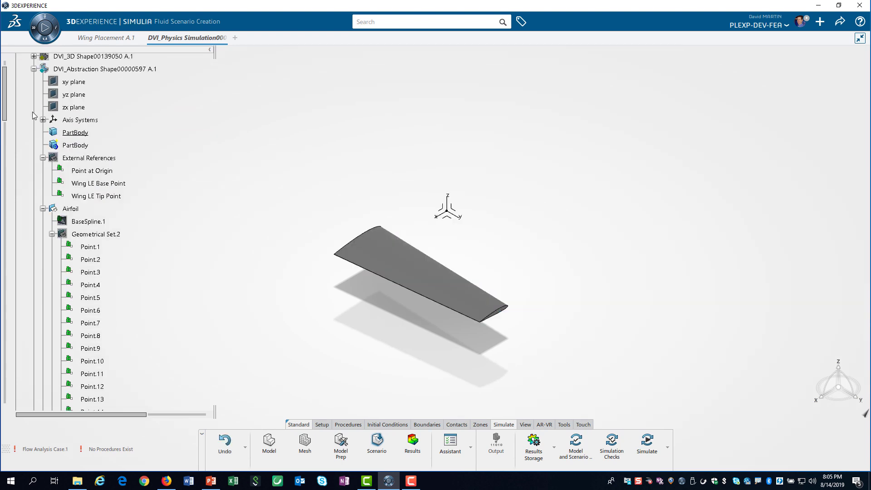
{"action": "left_click", "coordinate": [42, 158]}
{"action": "left_click", "coordinate": [42, 171]}
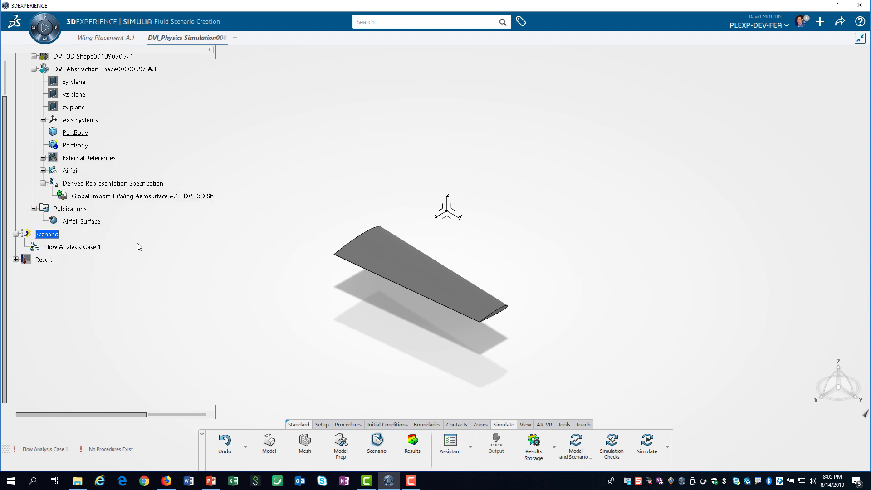
- Create the finite element model 'Flow at 100 mph' with DVI_Abstraction Shape contributing
{"action": "left_click", "coordinate": [450, 449]}
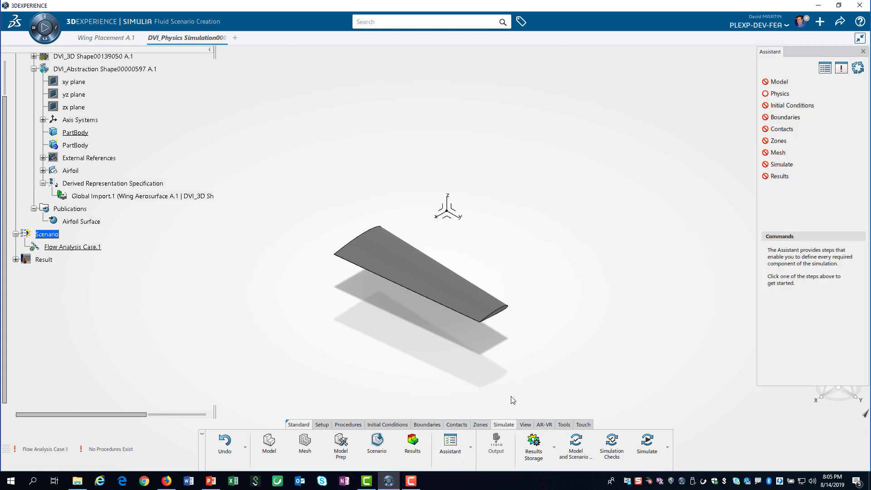
{"action": "left_click", "coordinate": [779, 83]}
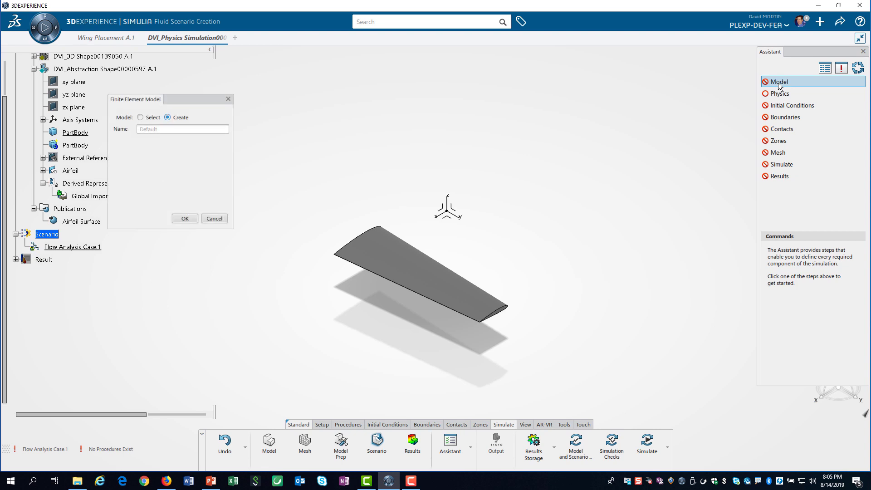
{"action": "left_click", "coordinate": [152, 129]}
{"action": "type", "text": "Flow at 100 mph"}
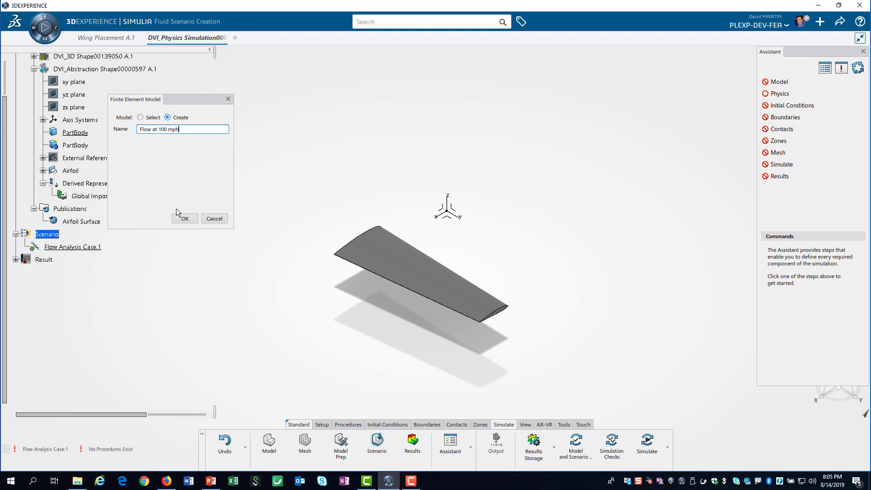
{"action": "left_click", "coordinate": [184, 219]}
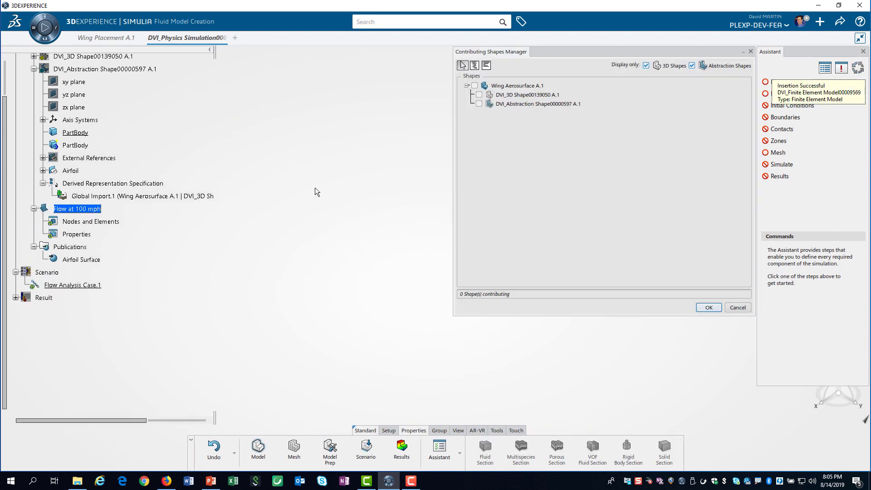
{"action": "left_click", "coordinate": [479, 104]}
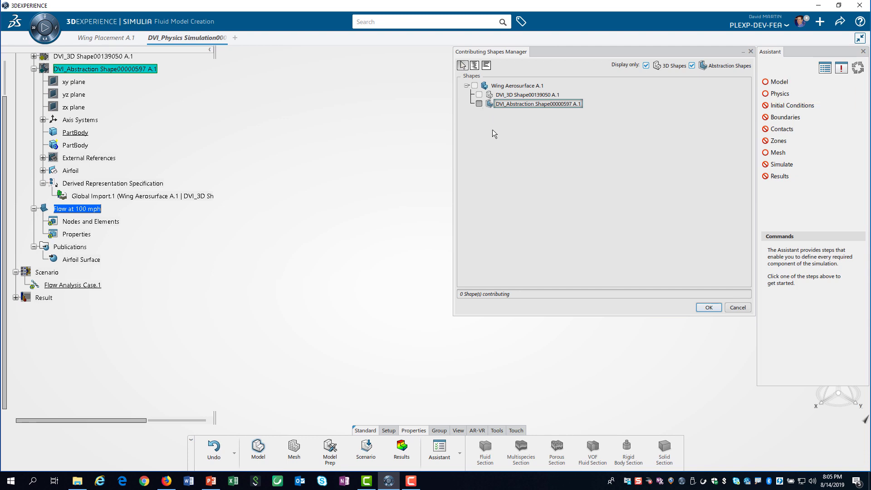
{"action": "left_click", "coordinate": [709, 308]}
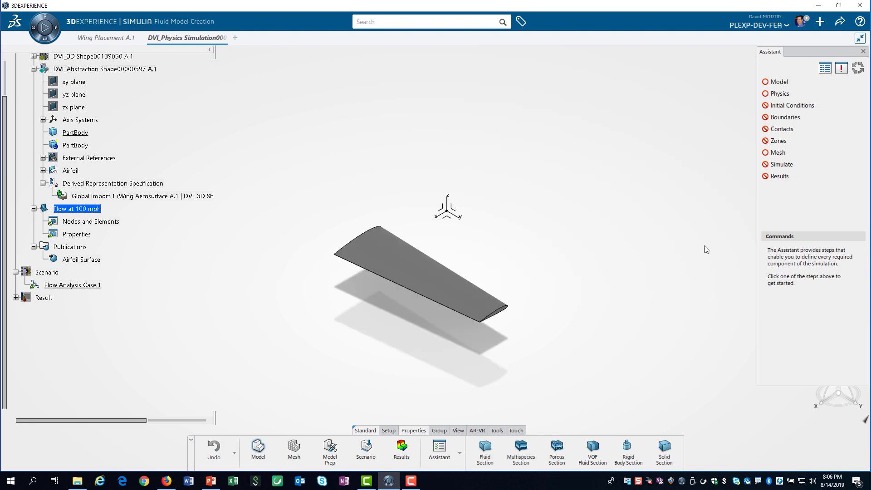
- Accept the default physics behavior for the flow
{"action": "left_click", "coordinate": [775, 93]}
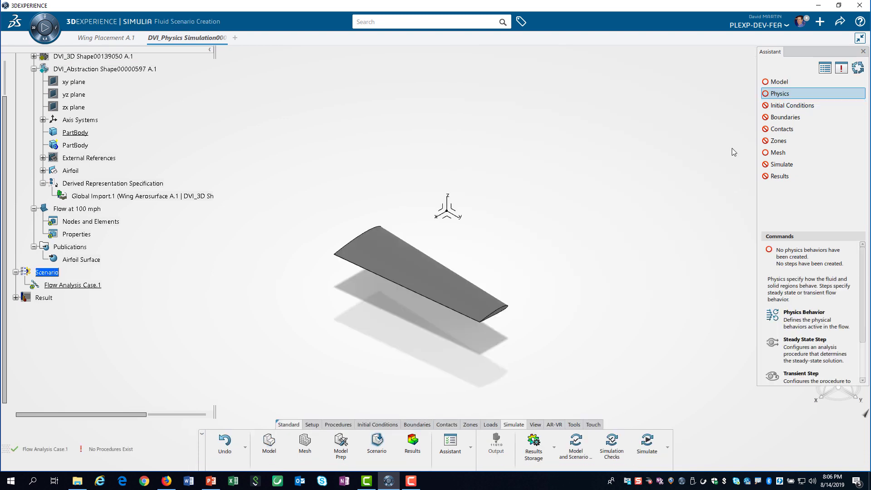
{"action": "left_click", "coordinate": [772, 313]}
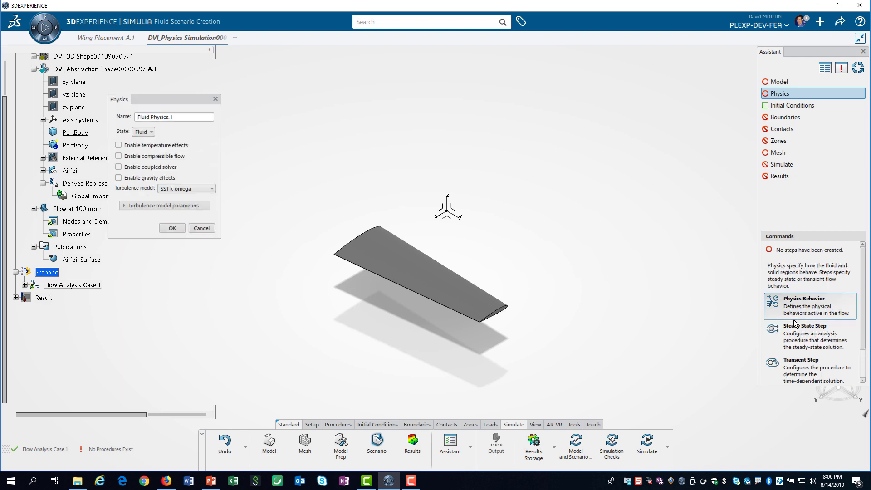
{"action": "left_click", "coordinate": [171, 228]}
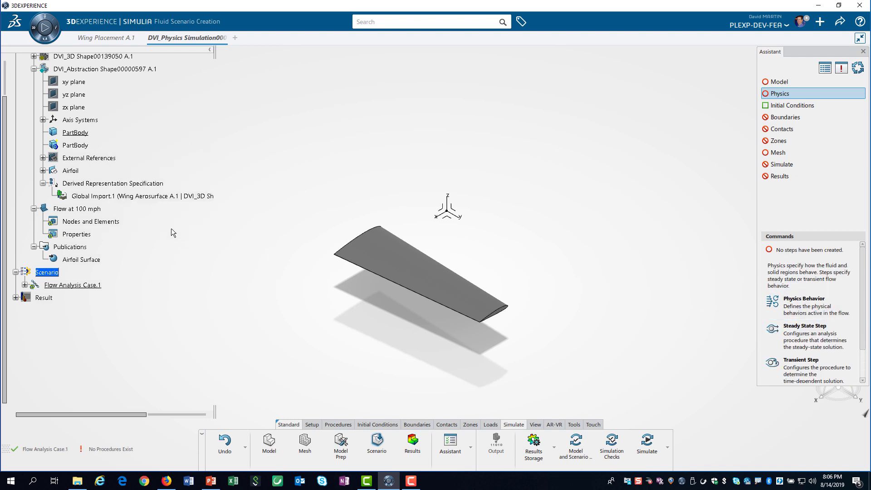
- Add Steady-State Step.1 with maximum iterations set to 1000
{"action": "left_click", "coordinate": [798, 331]}
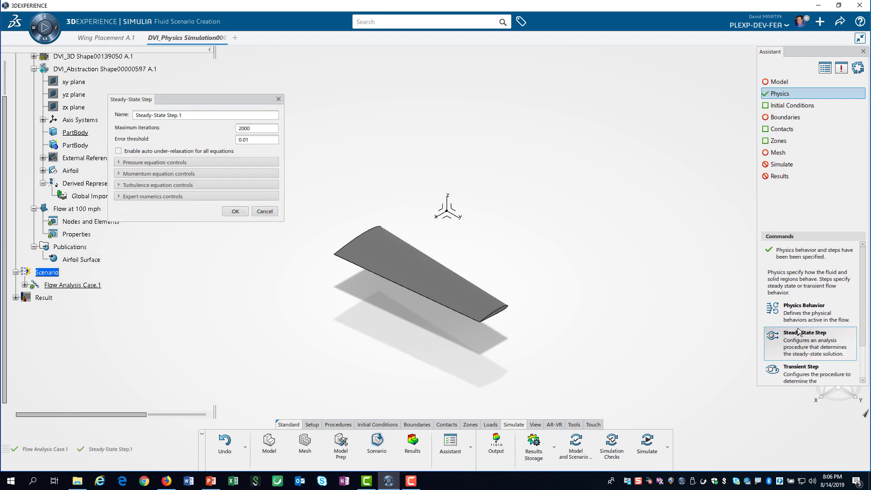
{"action": "double_click", "coordinate": [245, 129]}
{"action": "type", "text": "1"}
{"action": "left_click", "coordinate": [234, 211]}
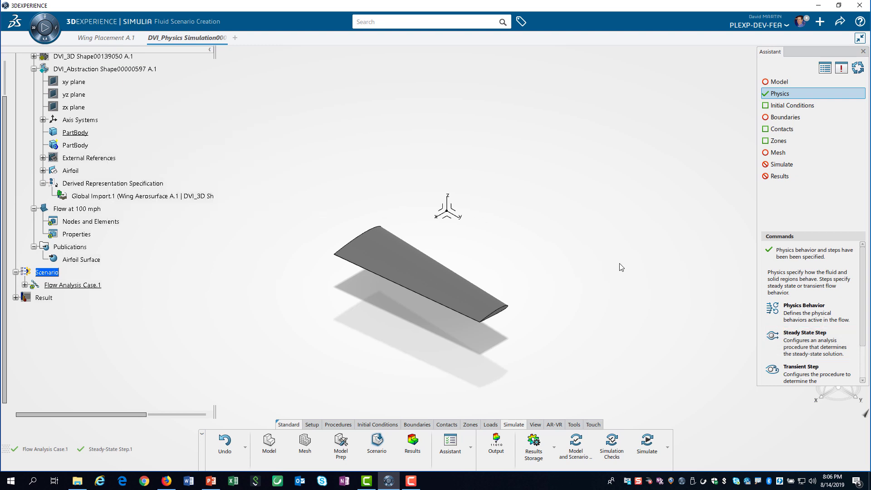
- Create Fluid Domain.1 with Part.1 supported by the Airfoil Surface publication
{"action": "left_click", "coordinate": [778, 84]}
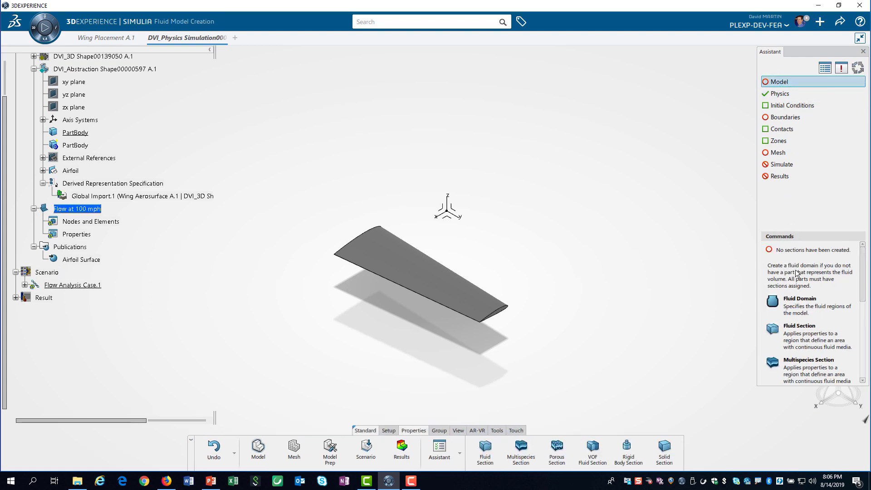
{"action": "left_click", "coordinate": [792, 307]}
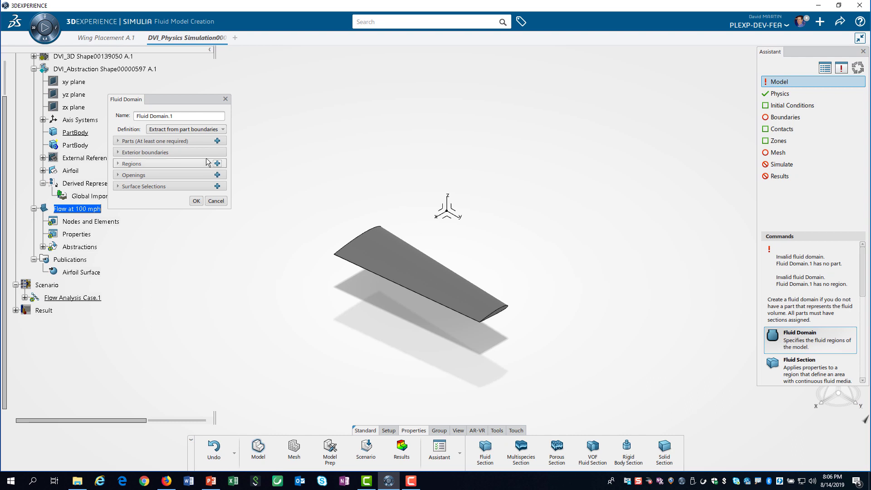
{"action": "left_click", "coordinate": [217, 141]}
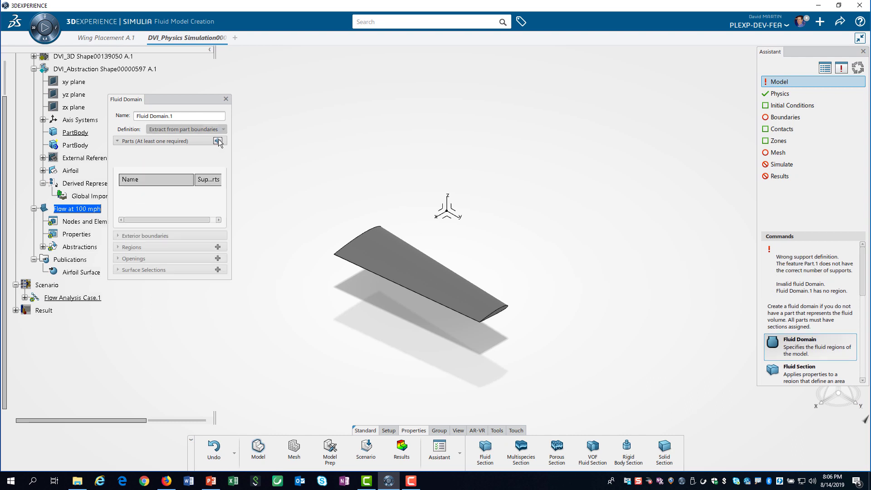
{"action": "left_click", "coordinate": [213, 171]}
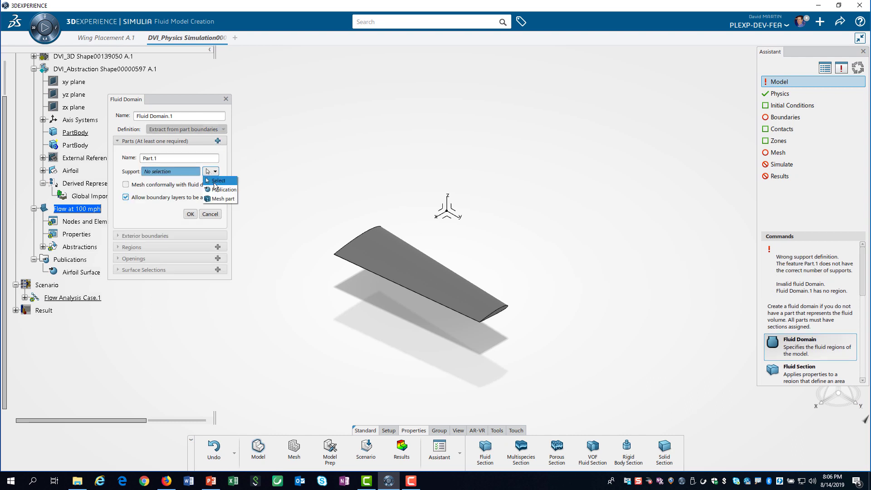
{"action": "left_click", "coordinate": [216, 190]}
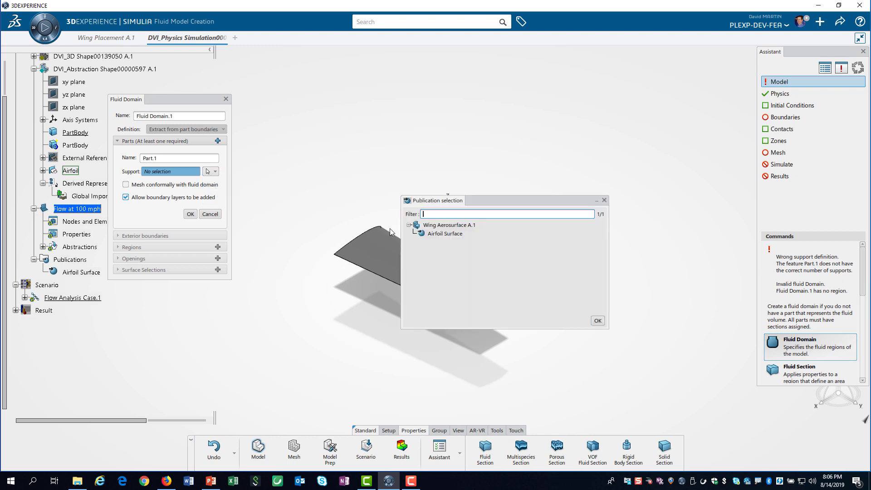
{"action": "left_click", "coordinate": [438, 234]}
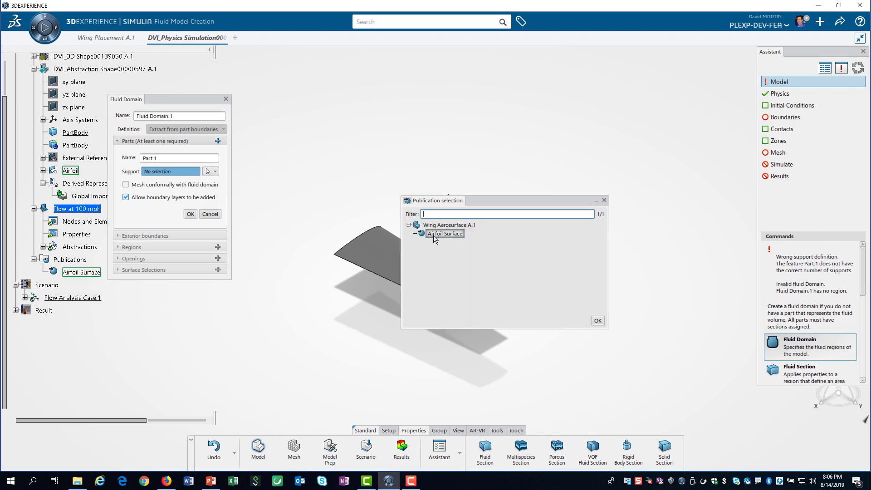
{"action": "left_click", "coordinate": [598, 321]}
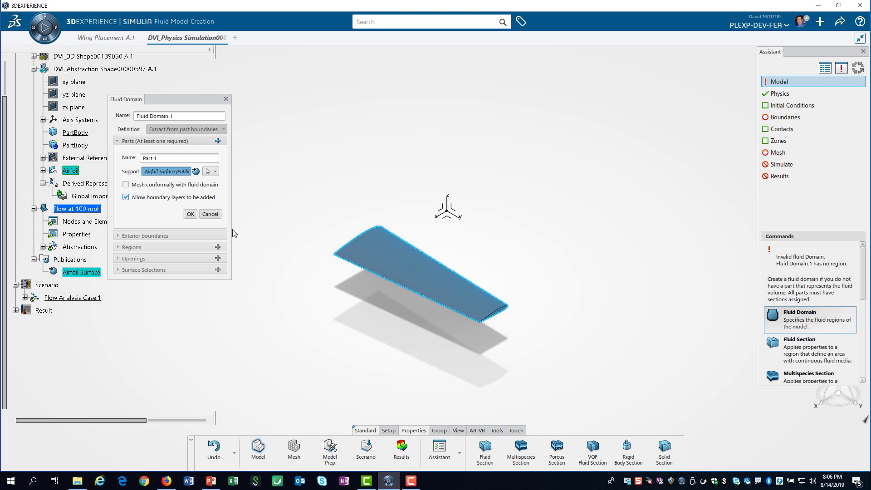
{"action": "left_click", "coordinate": [190, 213]}
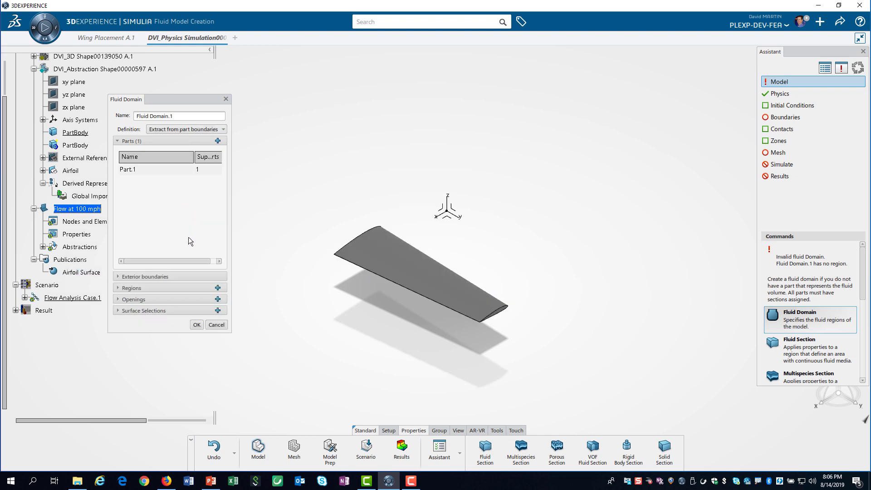
{"action": "left_click", "coordinate": [118, 141]}
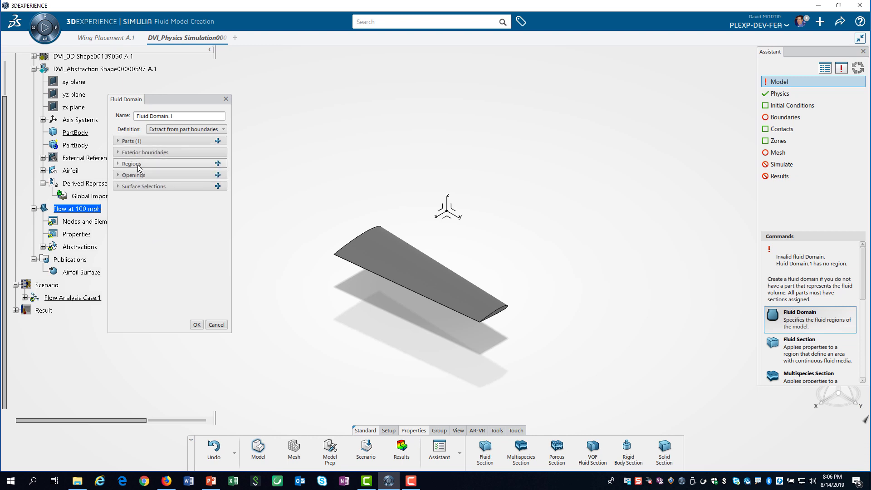
- Add Region.1 on the Airfoil Surface publication, with its direction flipped below the wing
{"action": "left_click", "coordinate": [218, 163]}
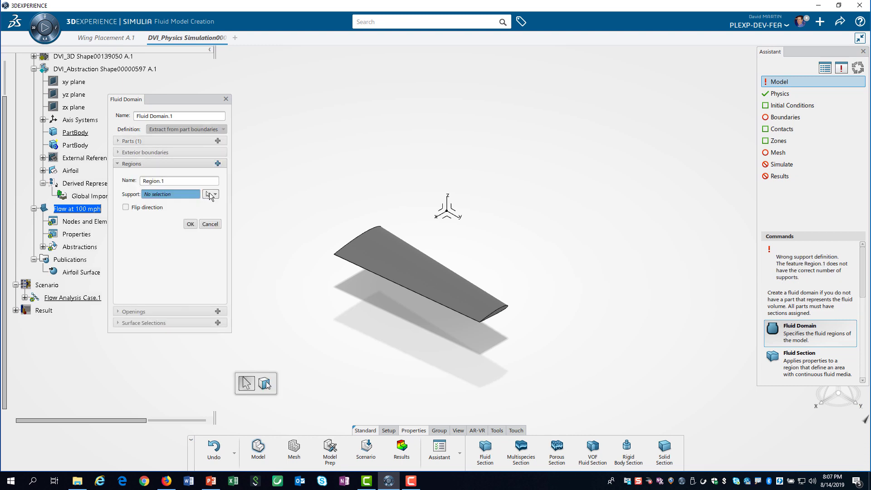
{"action": "left_click", "coordinate": [211, 194]}
{"action": "left_click", "coordinate": [220, 212]}
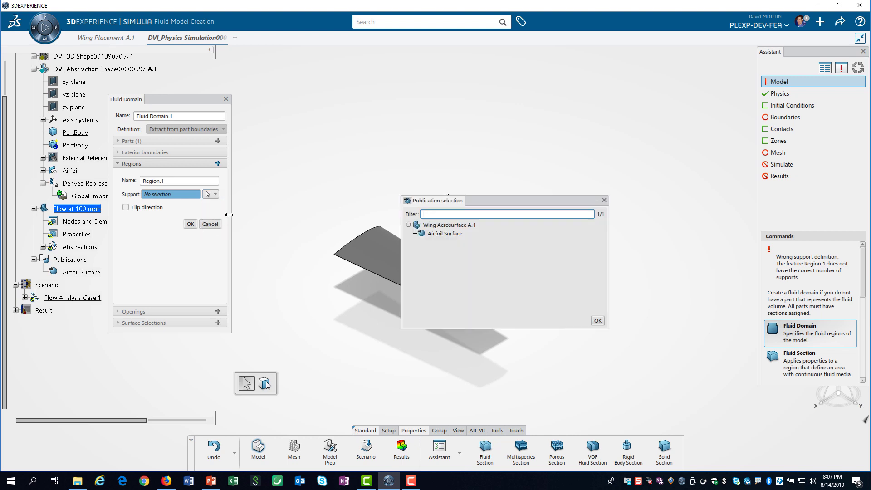
{"action": "left_click", "coordinate": [438, 236]}
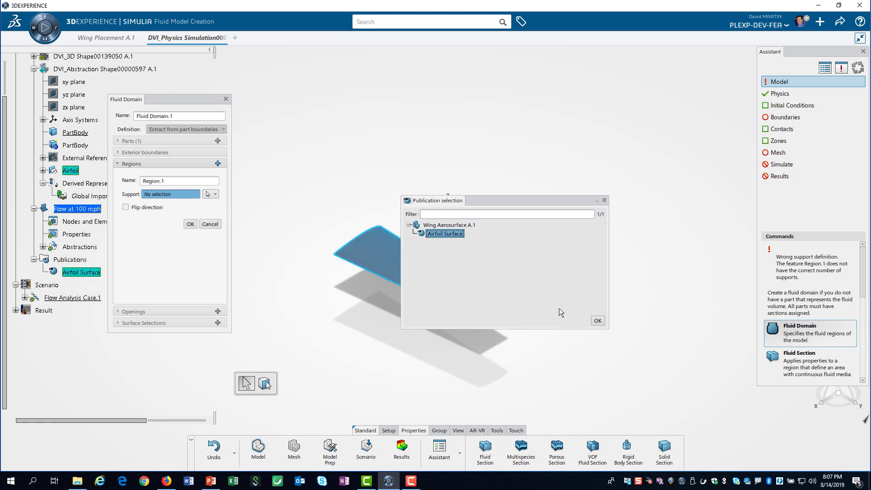
{"action": "left_click", "coordinate": [597, 320]}
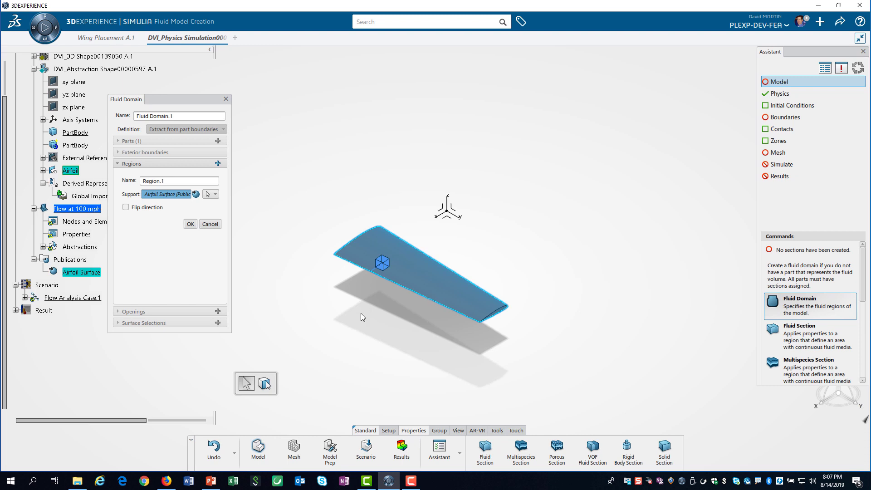
{"action": "middle_click_drag", "start_coordinate": [363, 316], "coordinate": [383, 271]}
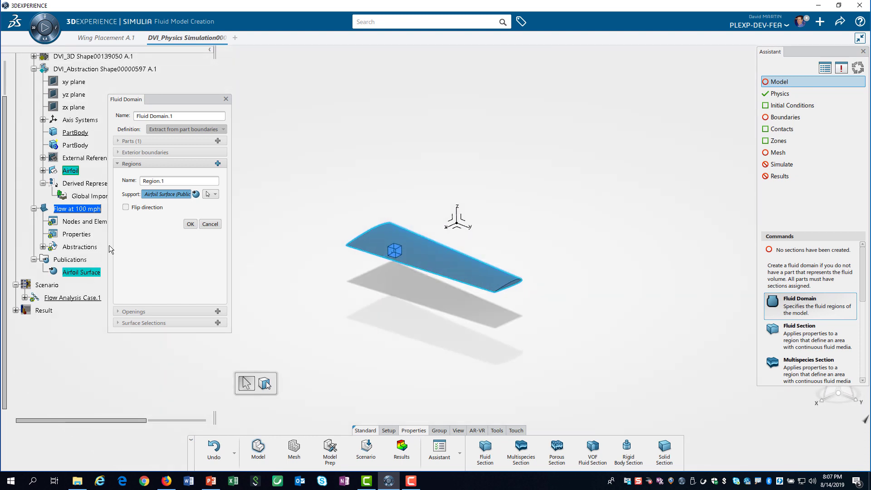
{"action": "left_click", "coordinate": [125, 208]}
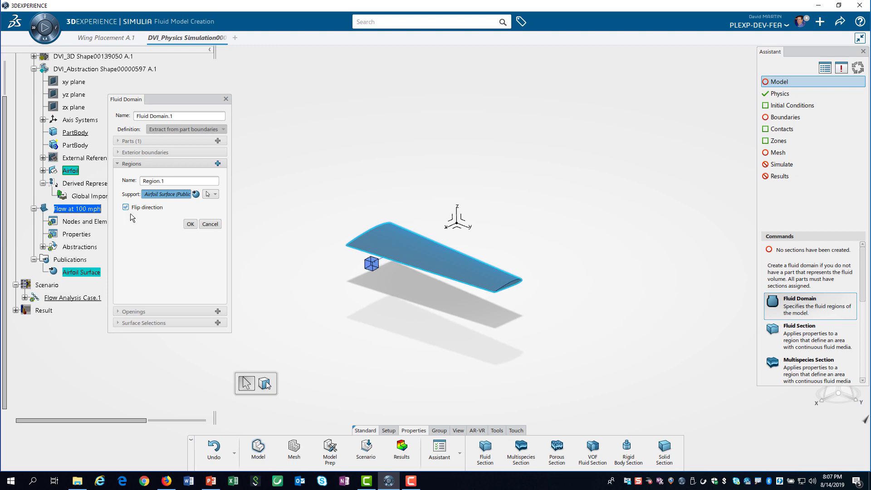
{"action": "middle_click_drag", "start_coordinate": [438, 302], "coordinate": [395, 191]}
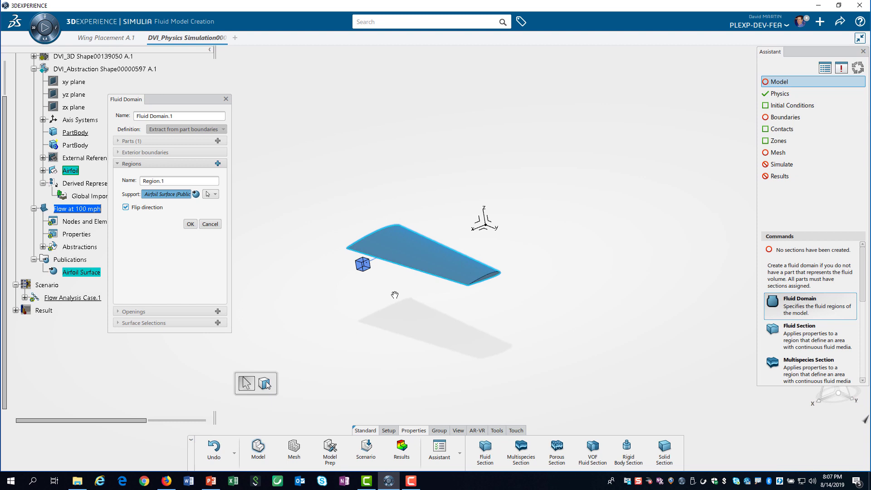
{"action": "left_click", "coordinate": [190, 224]}
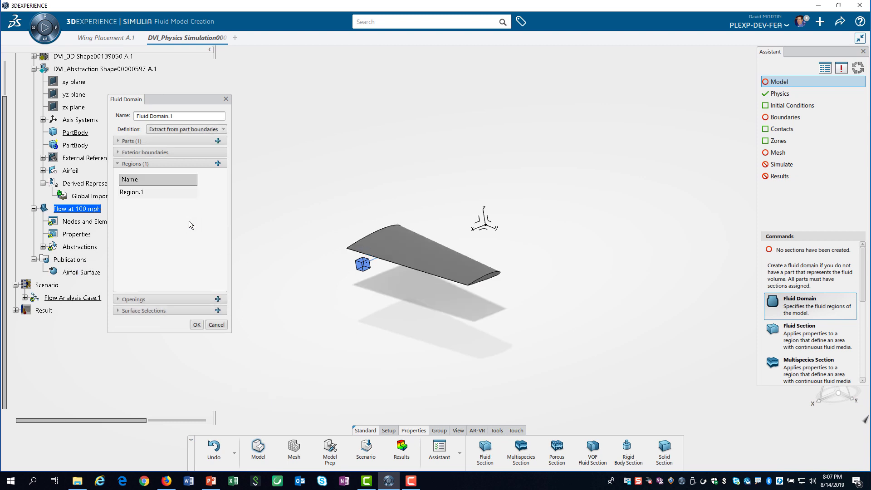
- Bound the domain with a bounding box, changing the Z minimum to -50 mm
{"action": "left_click", "coordinate": [146, 151]}
{"action": "left_click", "coordinate": [174, 165]}
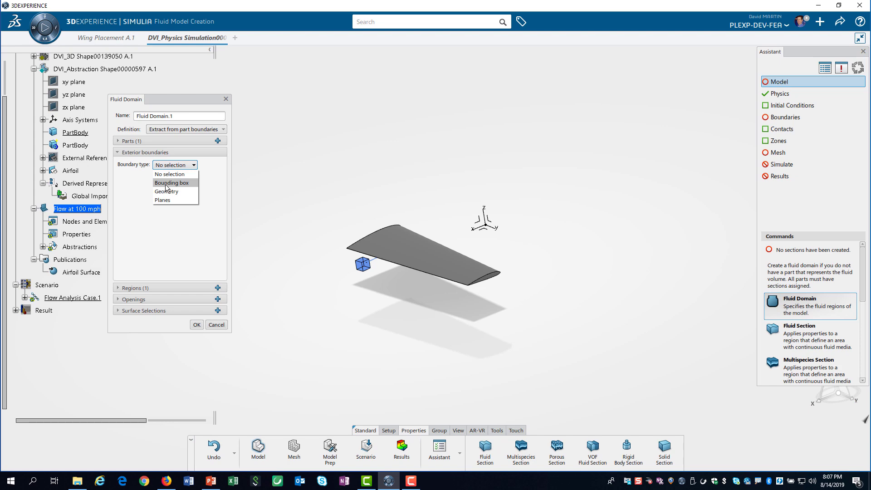
{"action": "left_click", "coordinate": [167, 183]}
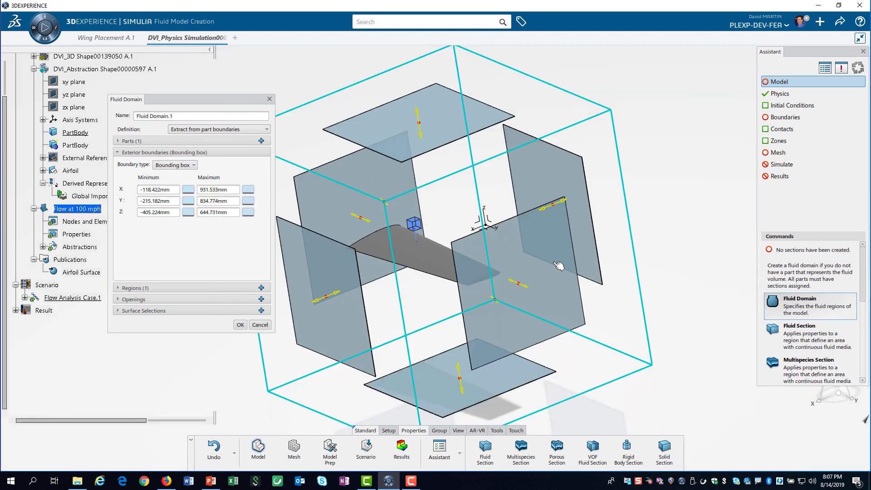
{"action": "middle_click_drag", "start_coordinate": [610, 273], "coordinate": [442, 305]}
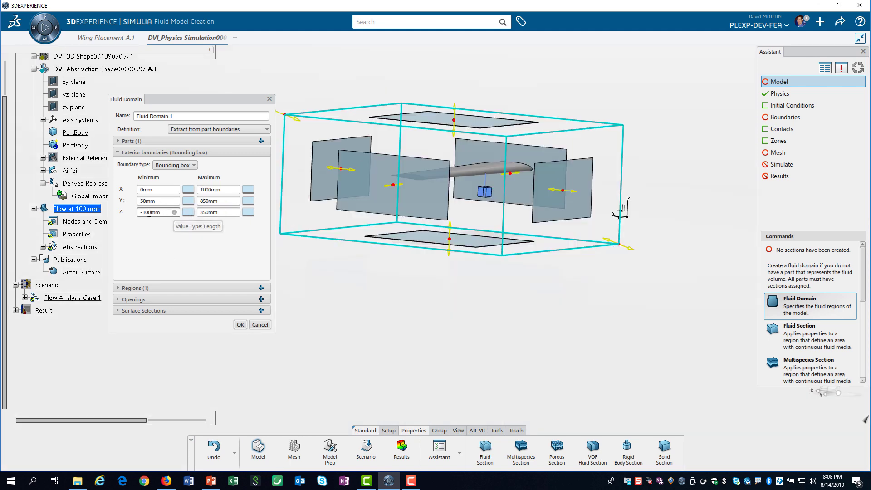
{"action": "triple_click", "coordinate": [149, 213]}
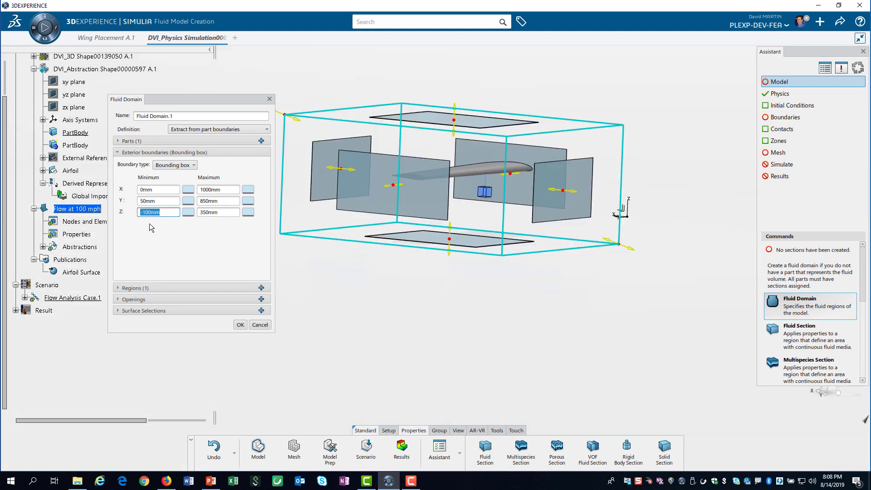
{"action": "type", "text": "-50"}
{"action": "key", "text": "Return"}
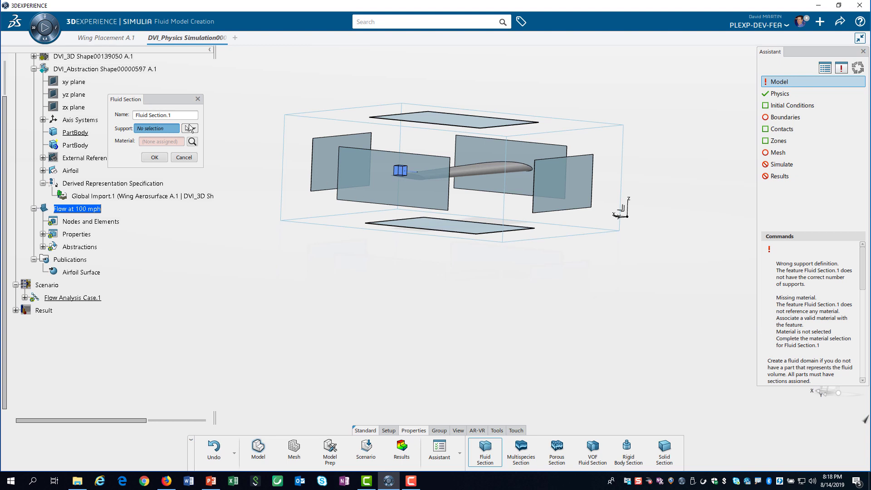
- Set Region.1 under Fluid Domain.1's Fluid Cavities.1 as the fluid section's support
{"action": "left_click", "coordinate": [192, 129]}
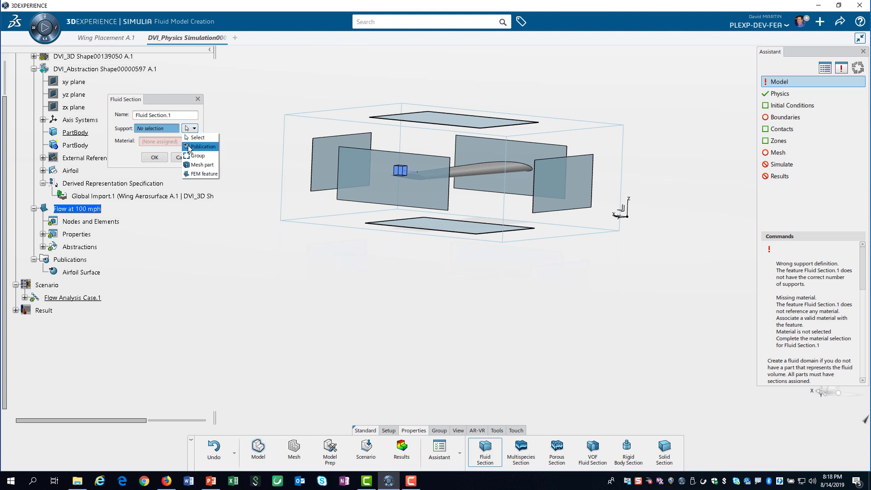
{"action": "left_click", "coordinate": [201, 174]}
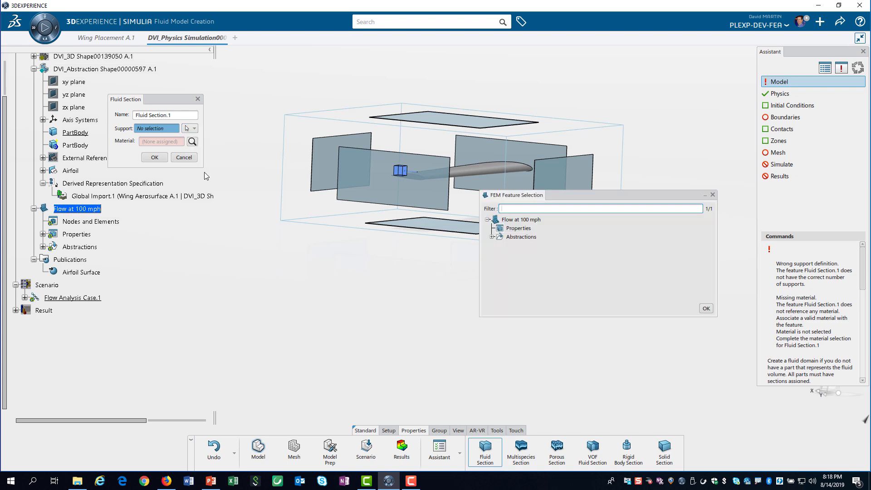
{"action": "left_click", "coordinate": [491, 237]}
{"action": "left_click", "coordinate": [496, 245]}
{"action": "left_click", "coordinate": [501, 262]}
{"action": "left_click", "coordinate": [527, 271]}
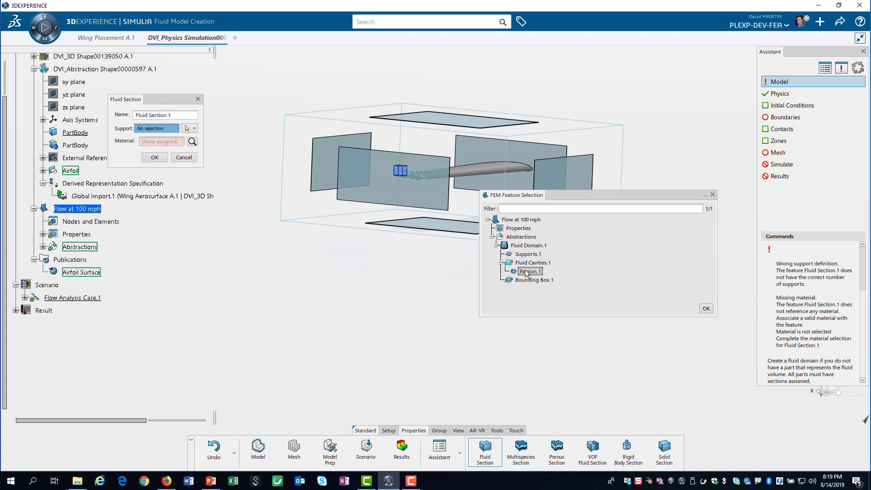
{"action": "left_click", "coordinate": [706, 308]}
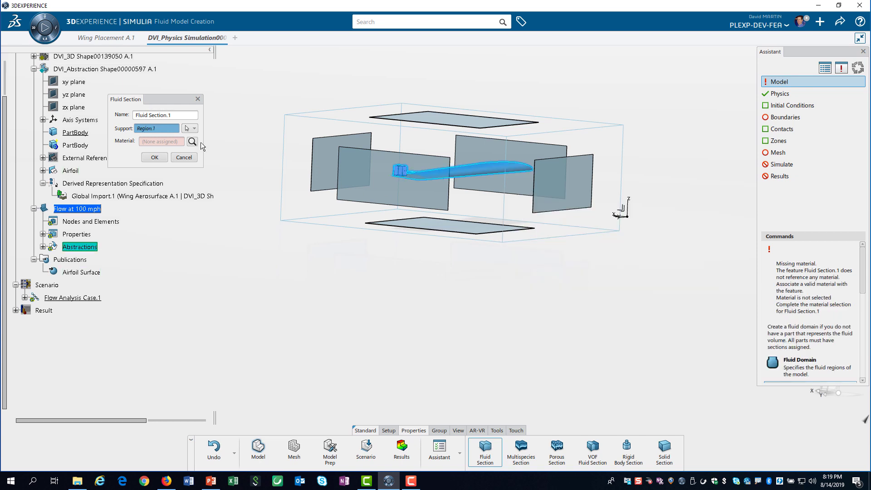
- Assign DVI_Air from the Fluid materials and finish Fluid Section.1
{"action": "left_click", "coordinate": [191, 143]}
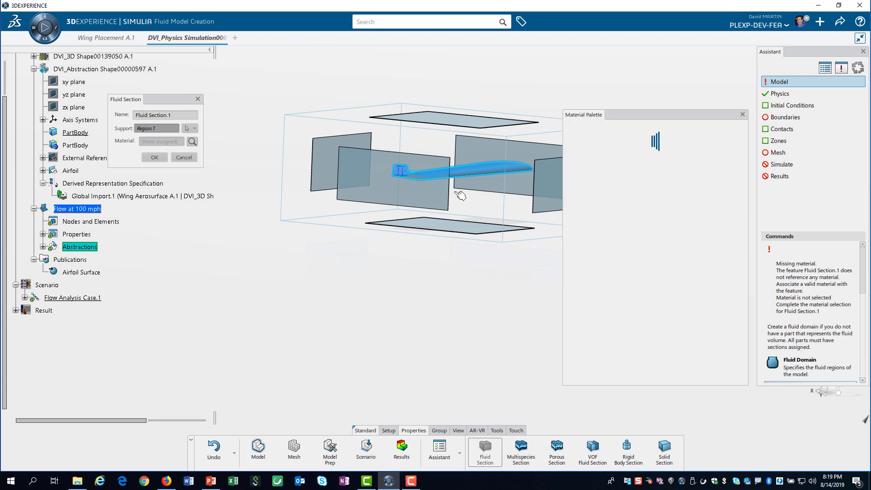
{"action": "scroll", "coordinate": [599, 275], "scroll_direction": "down", "scroll_amount": 5}
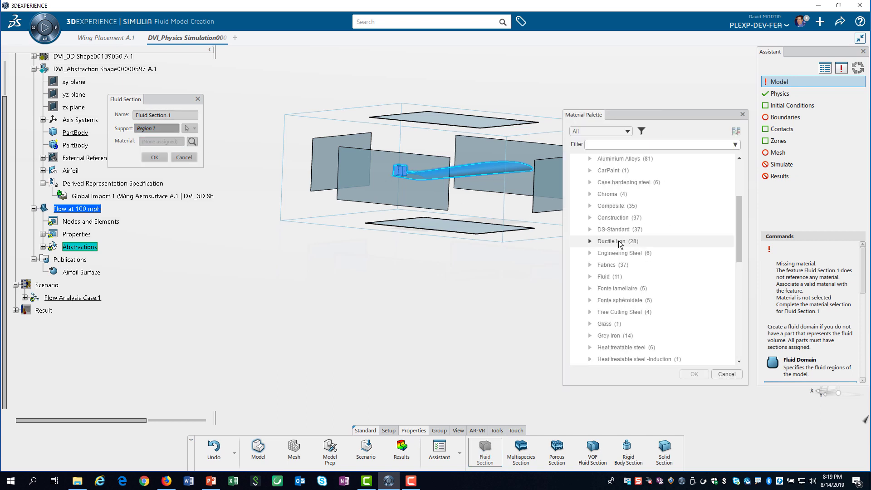
{"action": "left_click", "coordinate": [590, 277]}
{"action": "left_click", "coordinate": [609, 288]}
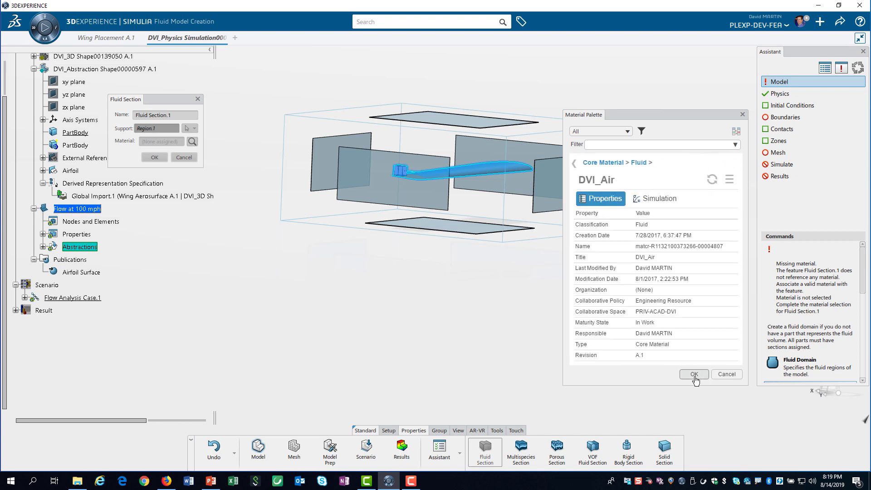
{"action": "left_click", "coordinate": [694, 375]}
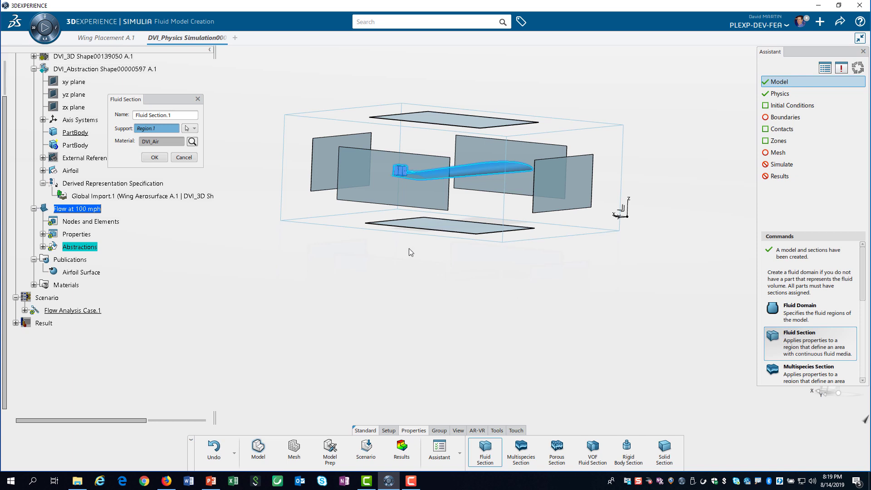
{"action": "left_click", "coordinate": [161, 158]}
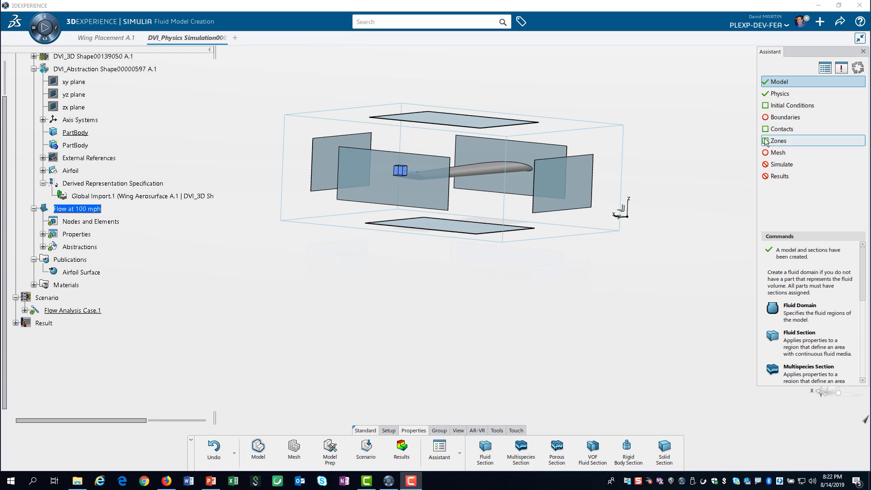
- Create Wall.1 as a Slip wall on the front, top, lower and one other bounding-box face
{"action": "left_click", "coordinate": [784, 117]}
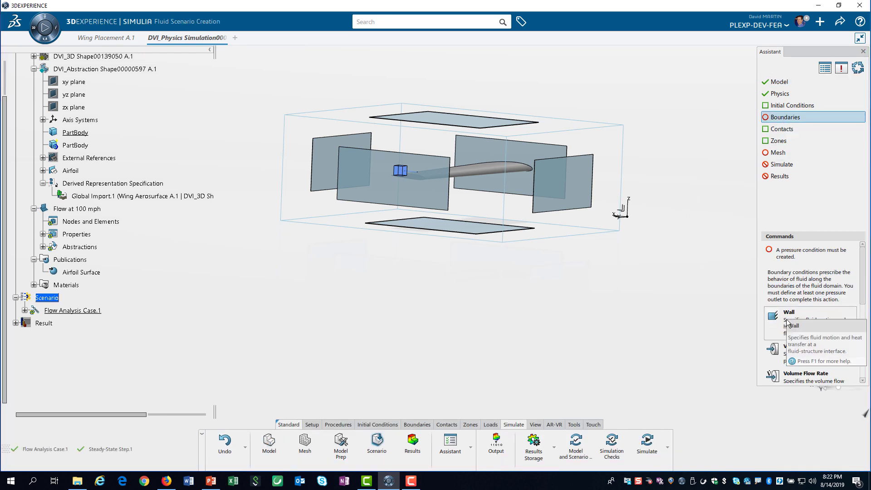
{"action": "left_click", "coordinate": [787, 323]}
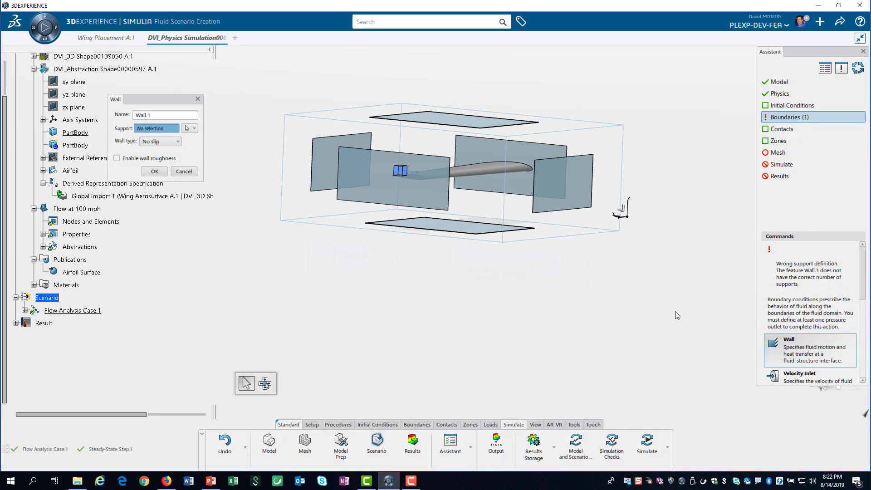
{"action": "left_click", "coordinate": [399, 181]}
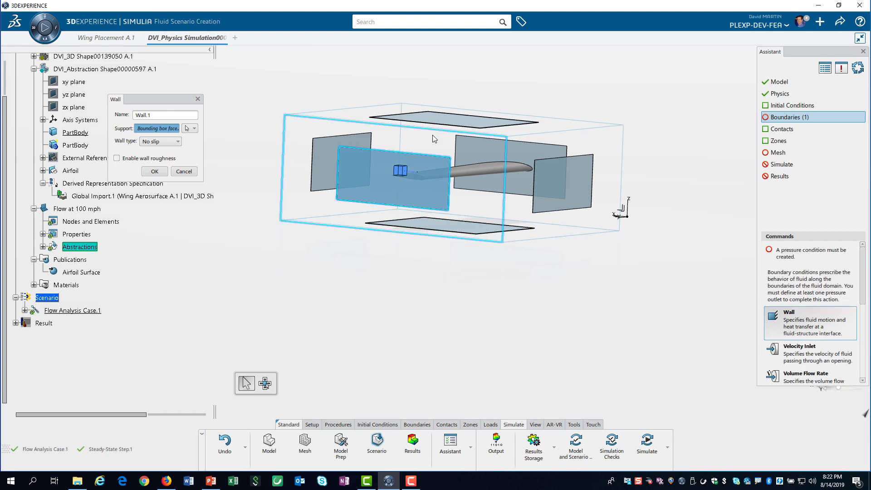
{"action": "left_click", "coordinate": [452, 120]}
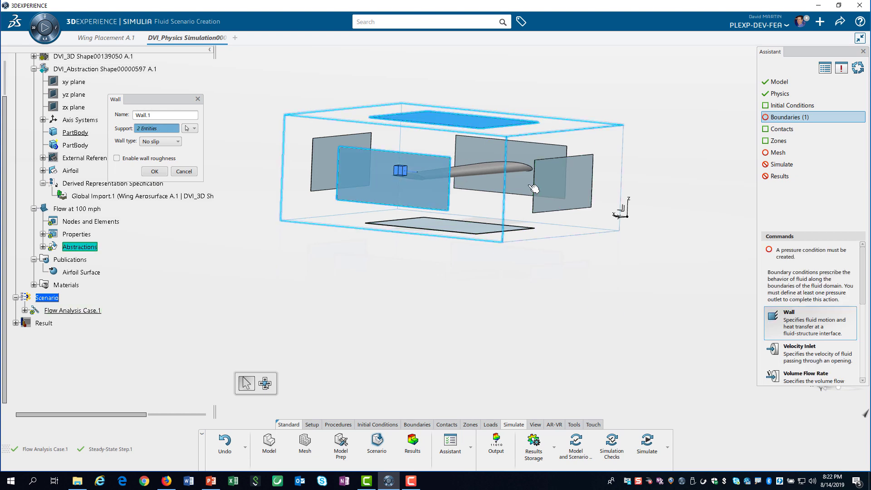
{"action": "middle_click_drag", "start_coordinate": [606, 154], "coordinate": [404, 245]}
{"action": "left_click", "coordinate": [418, 253]}
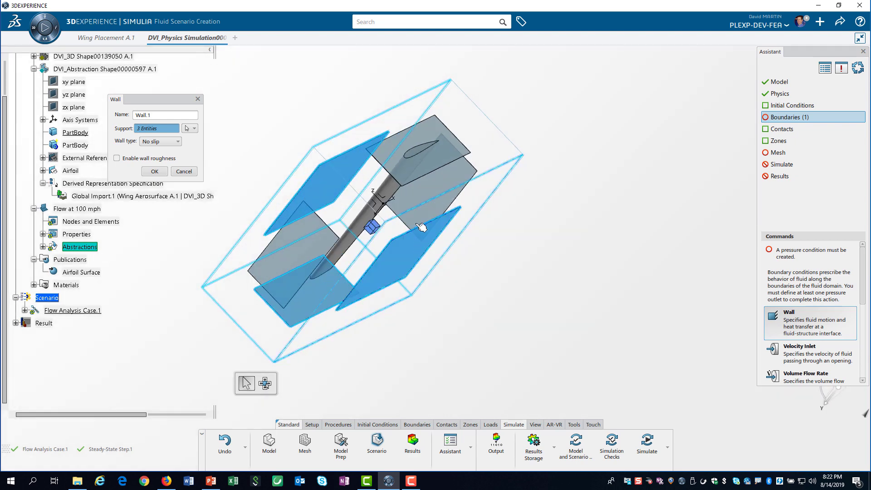
{"action": "left_click", "coordinate": [425, 157]}
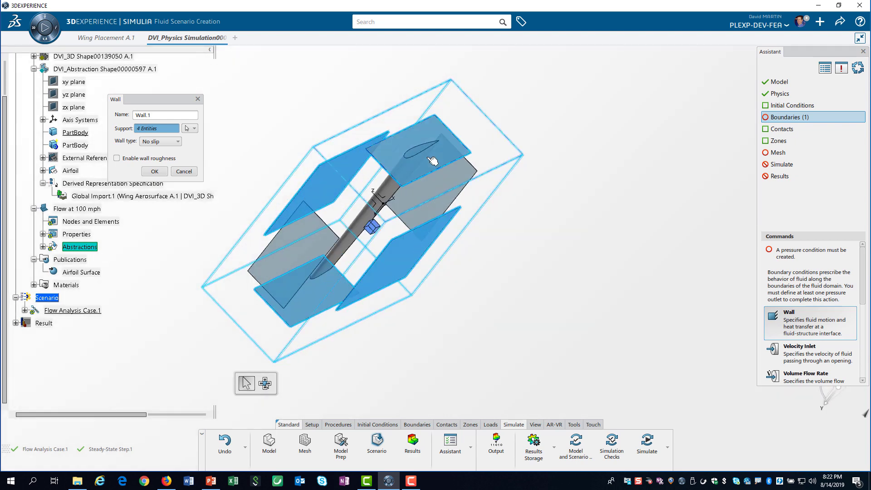
{"action": "middle_click_drag", "start_coordinate": [345, 223], "coordinate": [593, 194]}
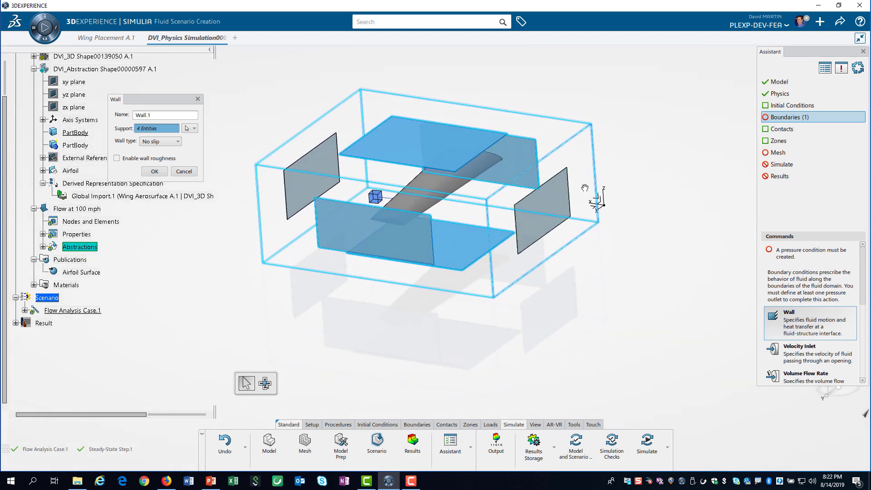
{"action": "left_click", "coordinate": [146, 141]}
{"action": "left_click", "coordinate": [148, 159]}
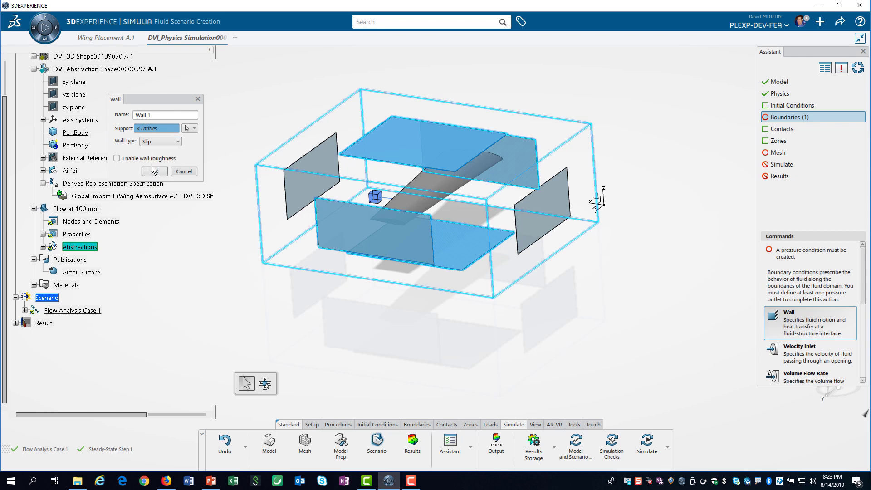
{"action": "left_click", "coordinate": [153, 171]}
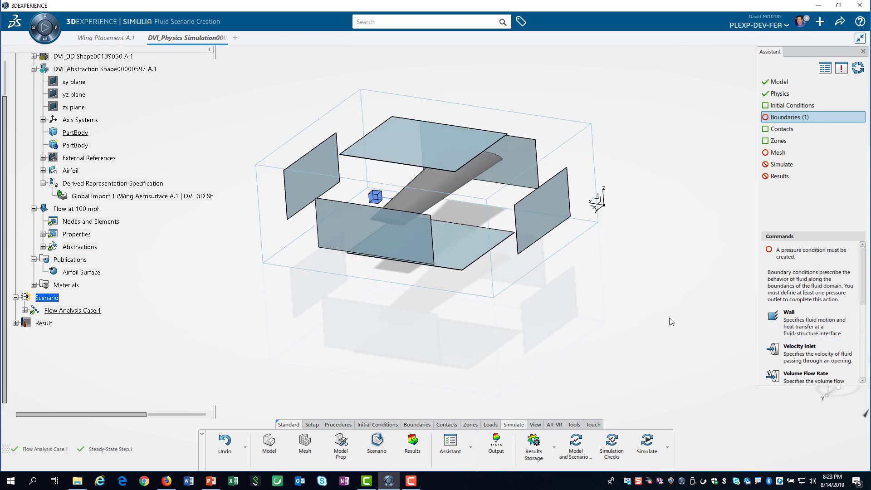
- Define Velocity Inlet.1 on the right bounding-box face (face.5) with velocity 44.7
{"action": "left_click", "coordinate": [803, 356]}
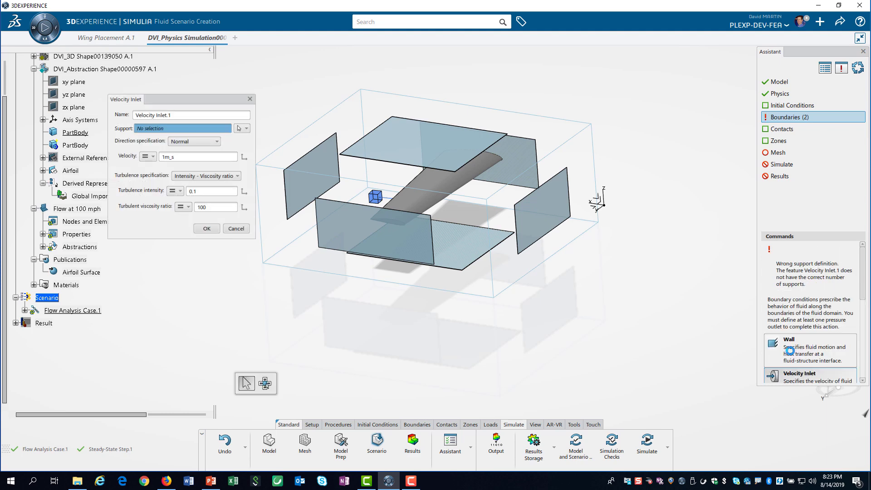
{"action": "left_click", "coordinate": [538, 212]}
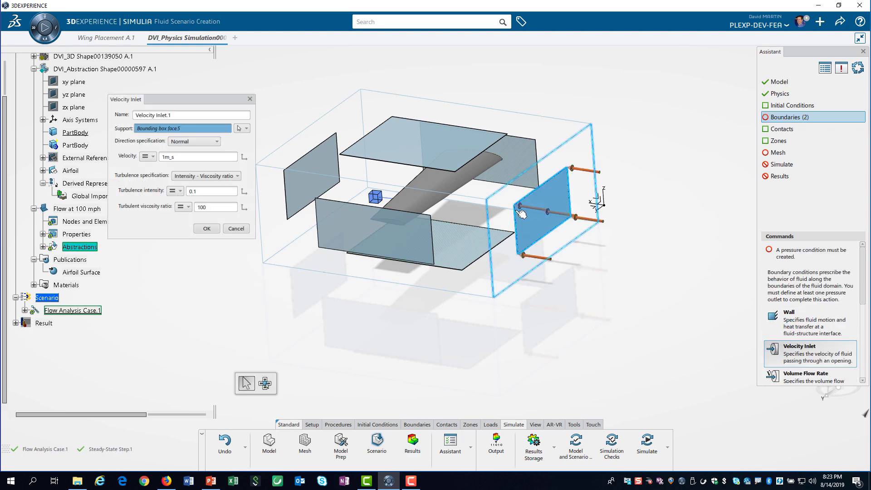
{"action": "double_click", "coordinate": [175, 155]}
{"action": "type", "text": "44.7"}
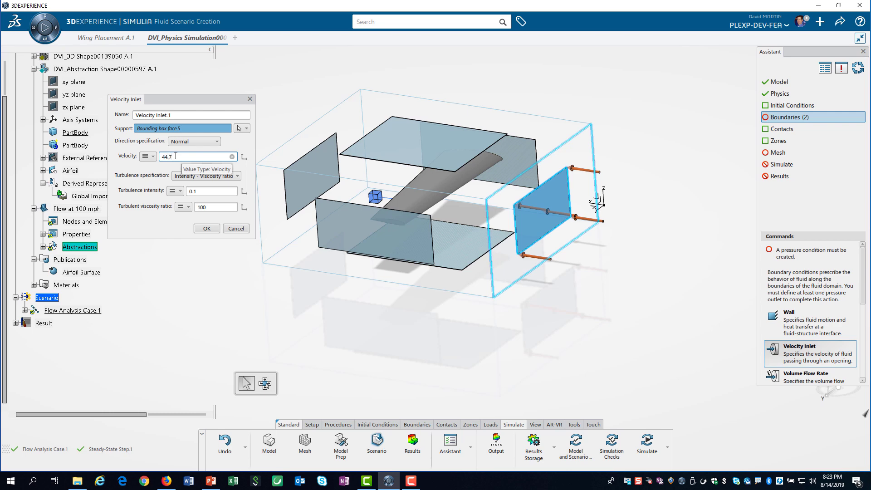
- Confirm the velocity inlet and add a 0 MPa Pressure Outlet.1 on the left face (Bounding box face.6)
{"action": "left_click", "coordinate": [206, 229]}
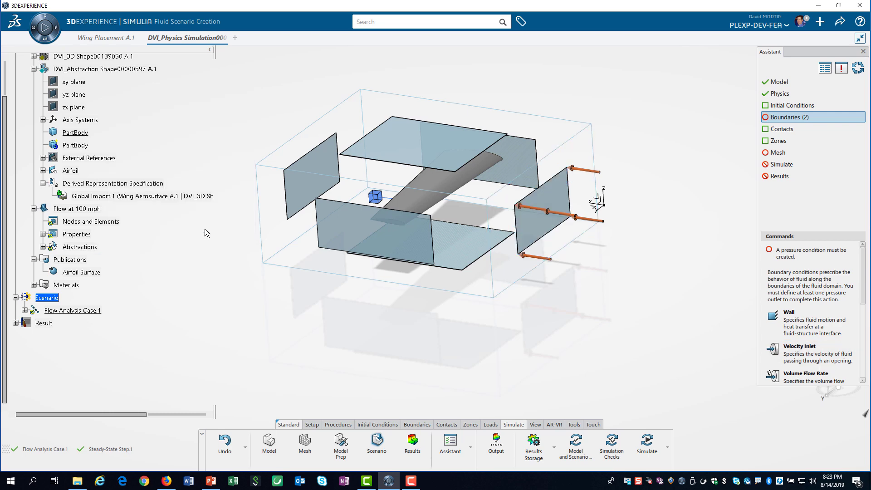
{"action": "middle_click_drag", "start_coordinate": [400, 296], "coordinate": [508, 317]}
{"action": "scroll", "coordinate": [804, 346], "scroll_direction": "down", "scroll_amount": 1}
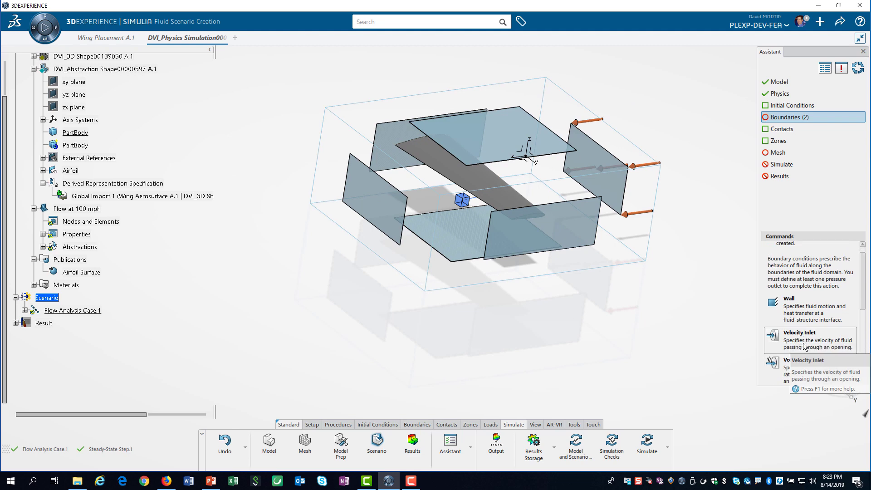
{"action": "scroll", "coordinate": [804, 346], "scroll_direction": "down", "scroll_amount": 3}
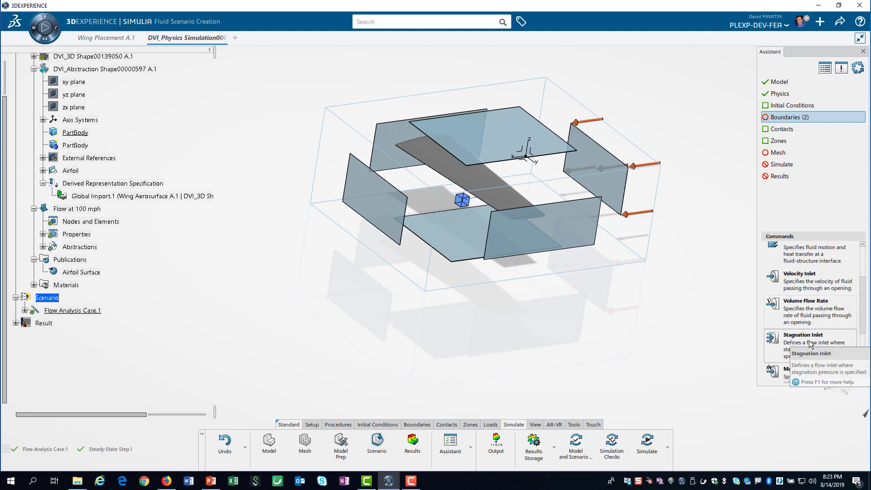
{"action": "scroll", "coordinate": [810, 344], "scroll_direction": "down", "scroll_amount": 1}
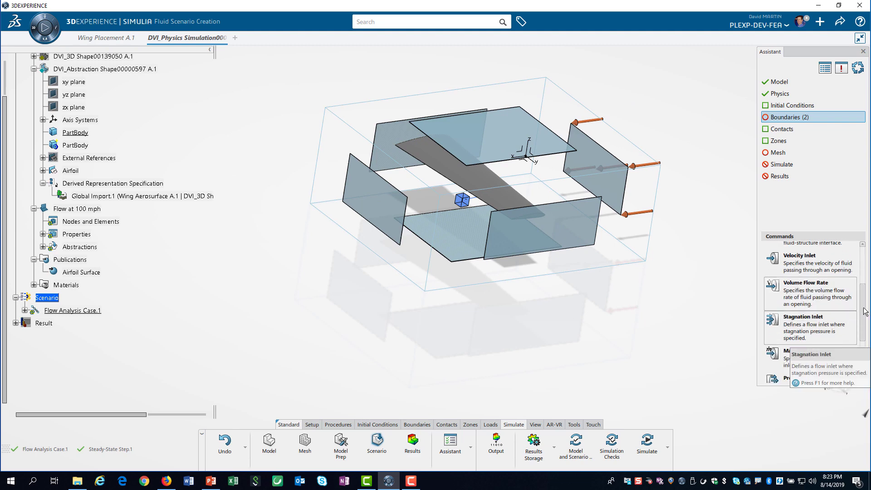
{"action": "left_click_drag", "start_coordinate": [864, 312], "coordinate": [861, 322]}
{"action": "scroll", "coordinate": [861, 322], "scroll_direction": "down", "scroll_amount": 2}
{"action": "left_click", "coordinate": [809, 335]}
{"action": "left_click", "coordinate": [392, 219]}
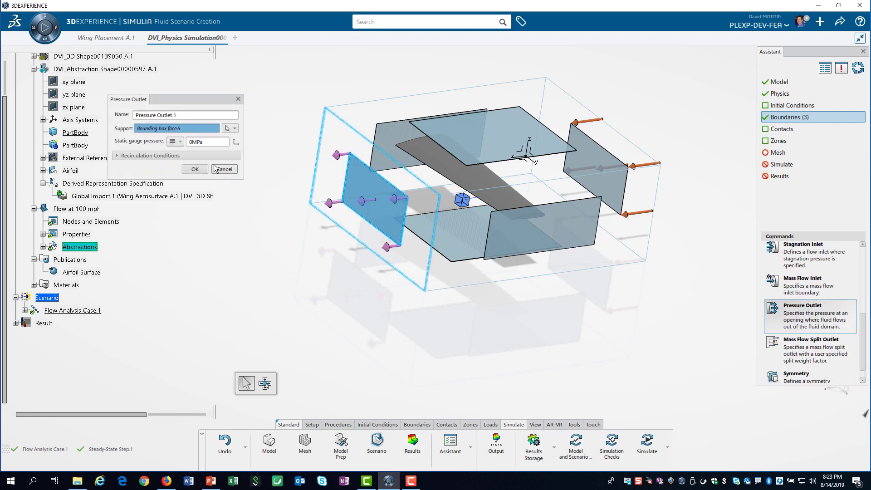
{"action": "left_click", "coordinate": [192, 168]}
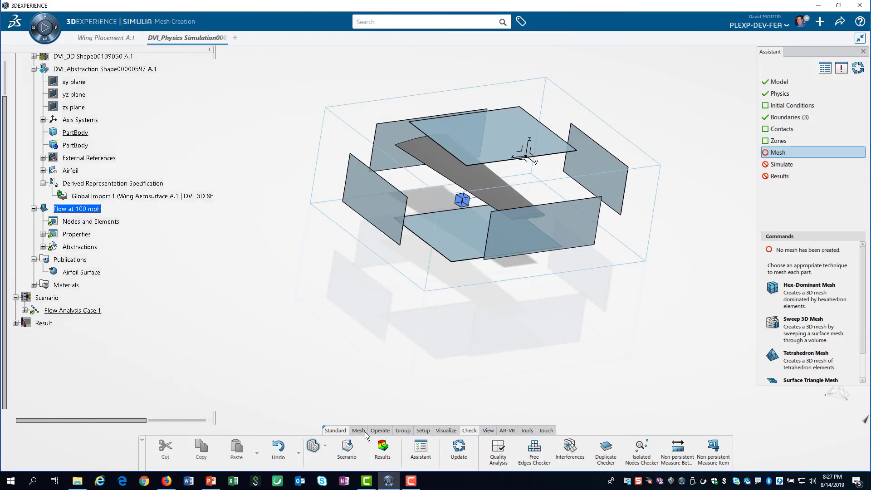
- Create hex-dominant mesh 'Mesh 100 mph' on Fluid Domain.1: 40mm max, 1mm min, 10 boundary layers
{"action": "left_click", "coordinate": [355, 431]}
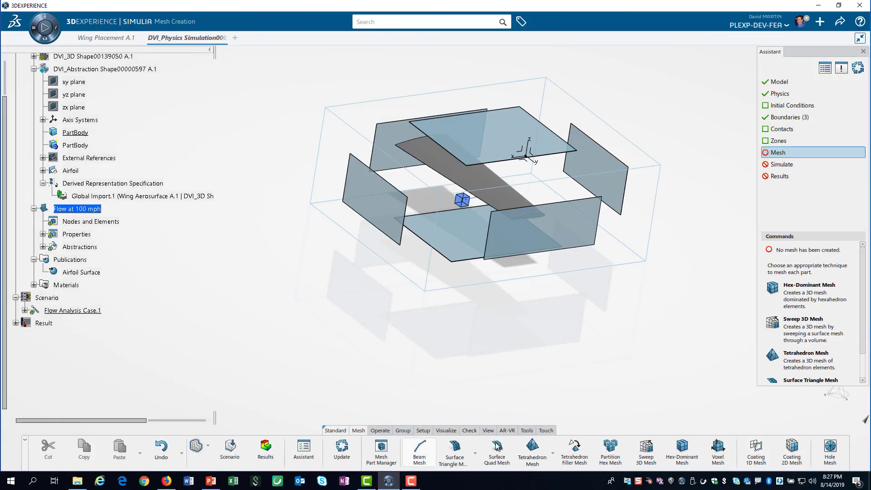
{"action": "left_click", "coordinate": [686, 455]}
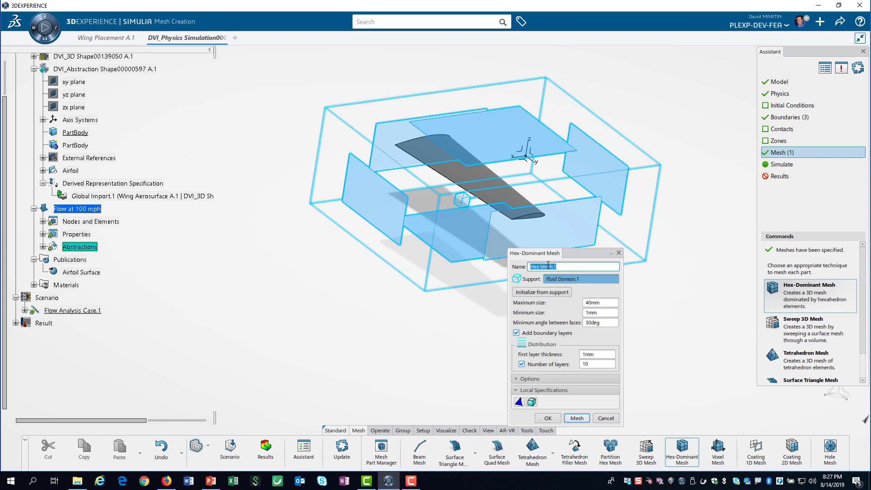
{"action": "type", "text": "Mesh 100 mph"}
{"action": "left_click", "coordinate": [577, 418]}
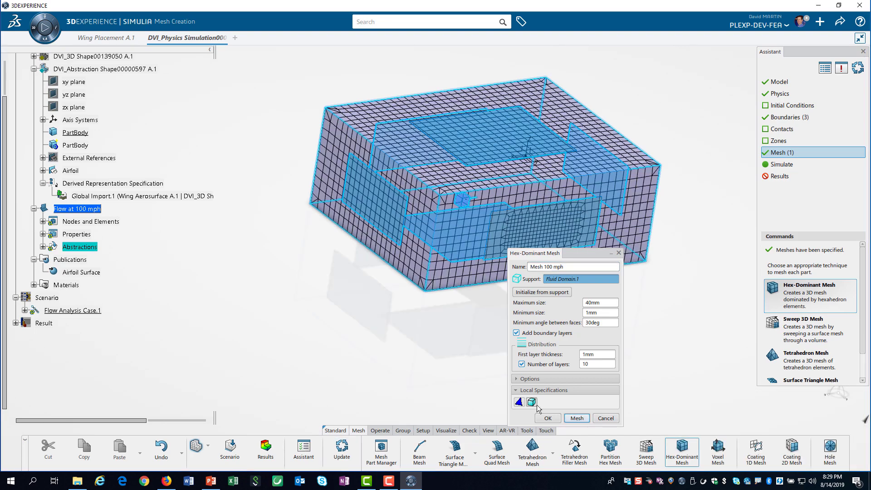
{"action": "left_click", "coordinate": [548, 418]}
{"action": "middle_click_drag", "start_coordinate": [454, 317], "coordinate": [442, 378]}
- Run a mesh quality analysis and review the element counts by type
{"action": "left_click", "coordinate": [467, 431]}
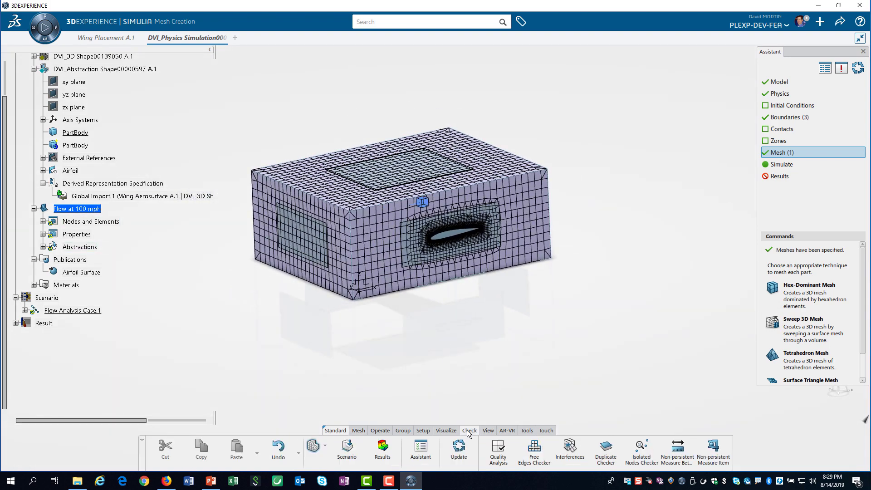
{"action": "left_click", "coordinate": [500, 452]}
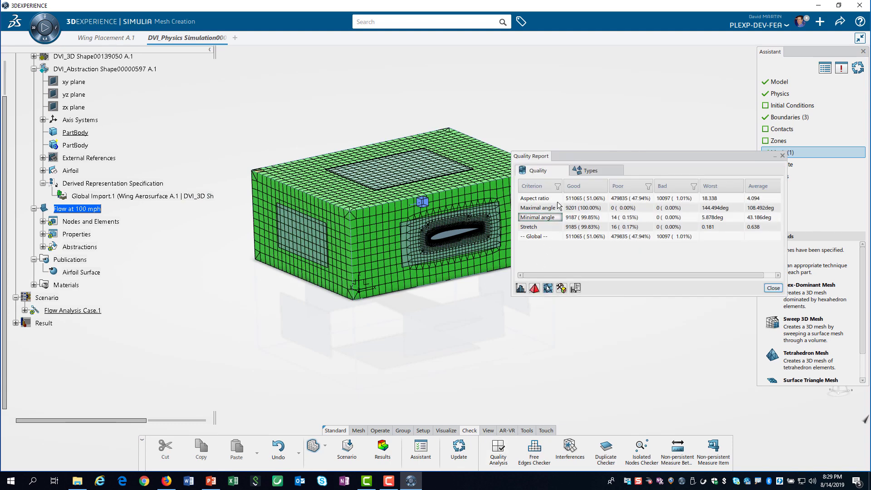
{"action": "left_click", "coordinate": [585, 170]}
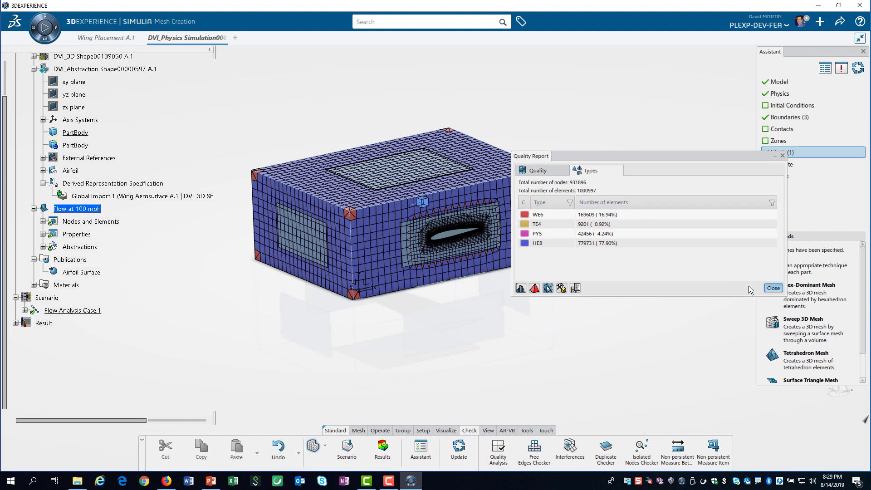
{"action": "left_click", "coordinate": [772, 287]}
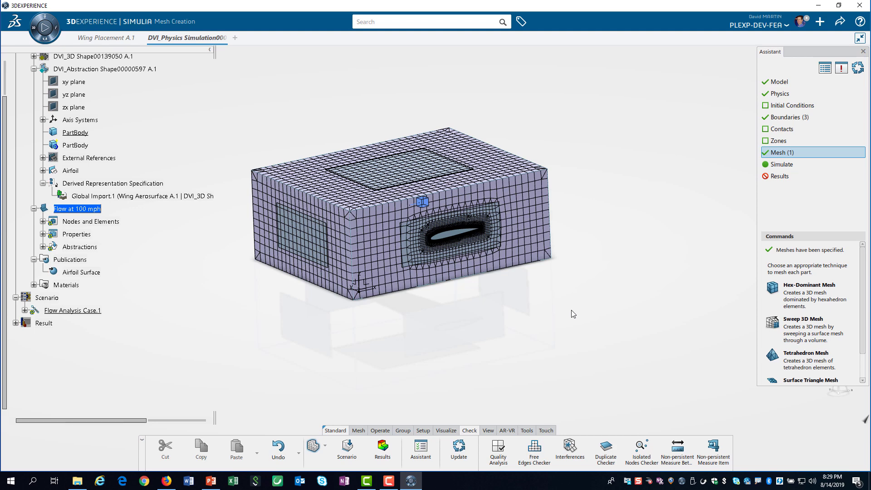
- Update the model and retitle the simulation 'Flow at 100 mph'
{"action": "left_click", "coordinate": [858, 68]}
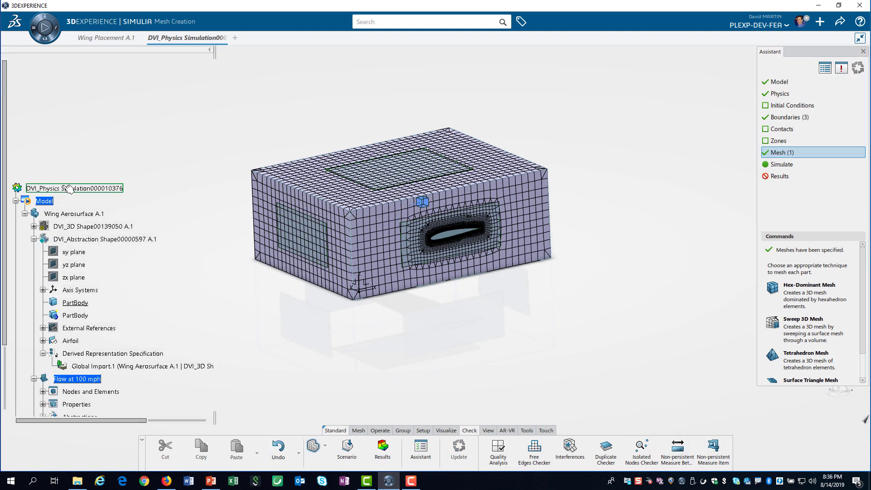
{"action": "right_click", "coordinate": [69, 188]}
{"action": "left_click", "coordinate": [83, 225]}
{"action": "type", "text": "Flow at 100 mph"}
{"action": "left_click", "coordinate": [491, 411]}
- Save the simulation and return to Fluid Scenario Creation
{"action": "left_click", "coordinate": [839, 22]}
{"action": "left_click", "coordinate": [792, 37]}
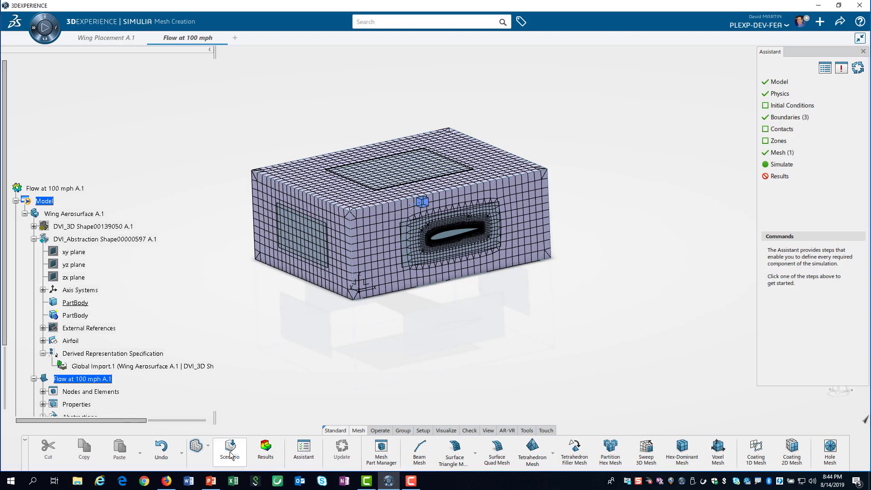
{"action": "left_click", "coordinate": [230, 449]}
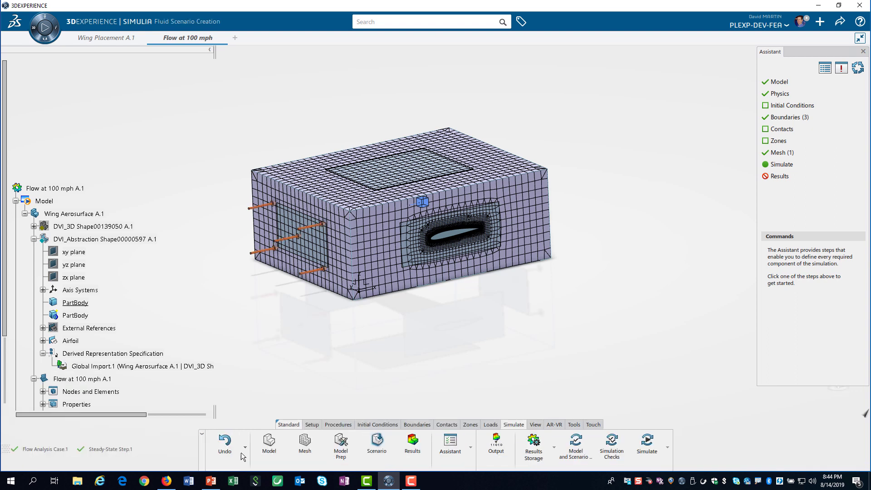
- In the Feature Manager, give Fluid Physics.1 Defaults a 44.7 velocity scale, then save locally
{"action": "left_click", "coordinate": [470, 448]}
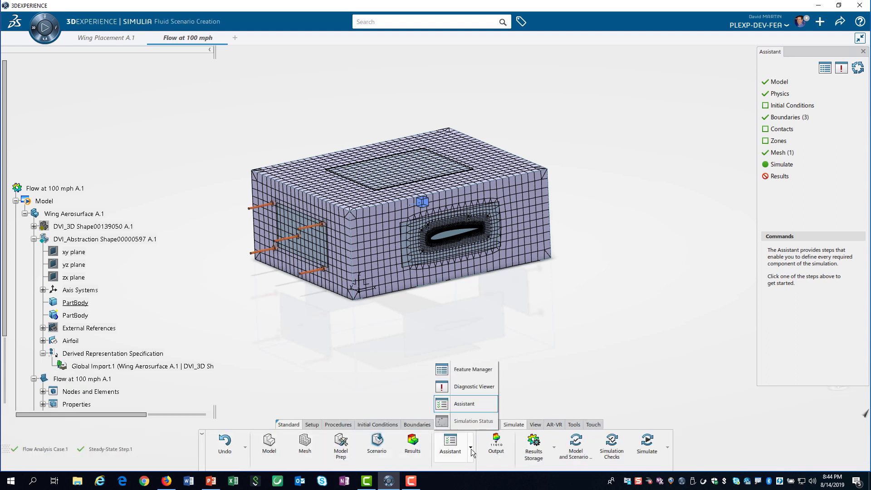
{"action": "left_click", "coordinate": [473, 371]}
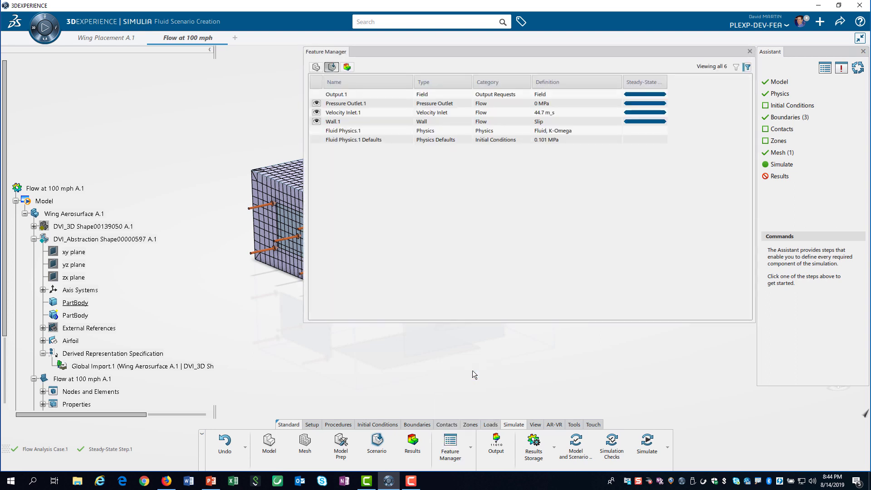
{"action": "right_click", "coordinate": [363, 138]}
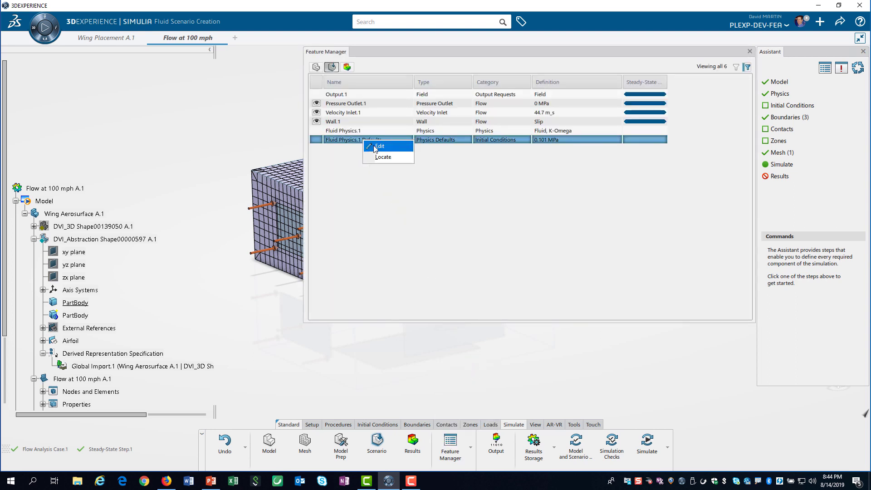
{"action": "left_click", "coordinate": [375, 147]}
{"action": "double_click", "coordinate": [160, 182]}
{"action": "type", "text": "44.7"}
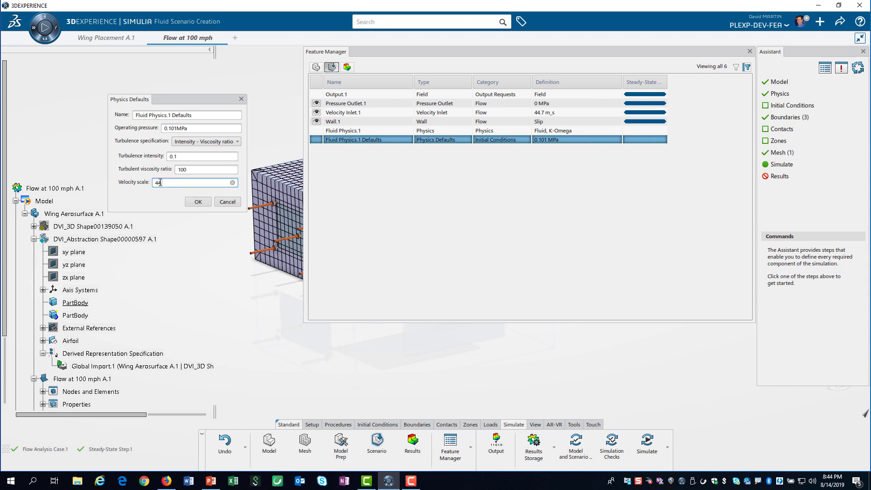
{"action": "left_click", "coordinate": [195, 202]}
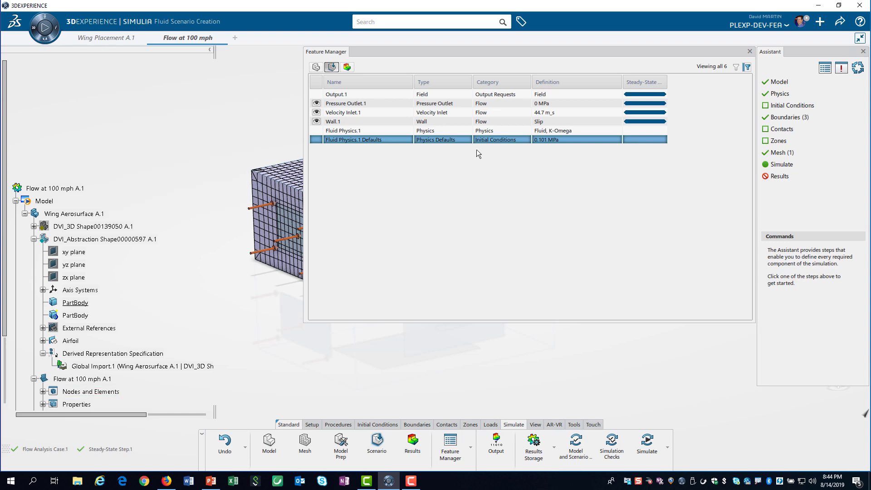
{"action": "left_click", "coordinate": [749, 51]}
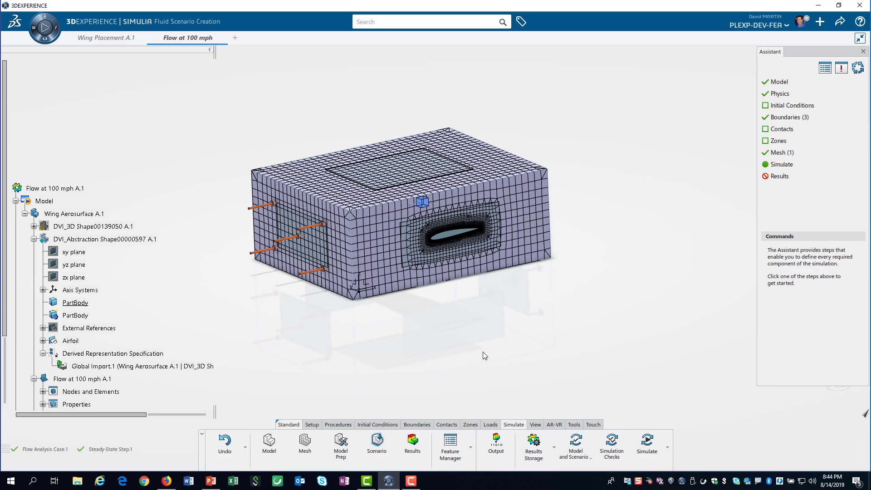
{"action": "key", "text": "ctrl+s"}
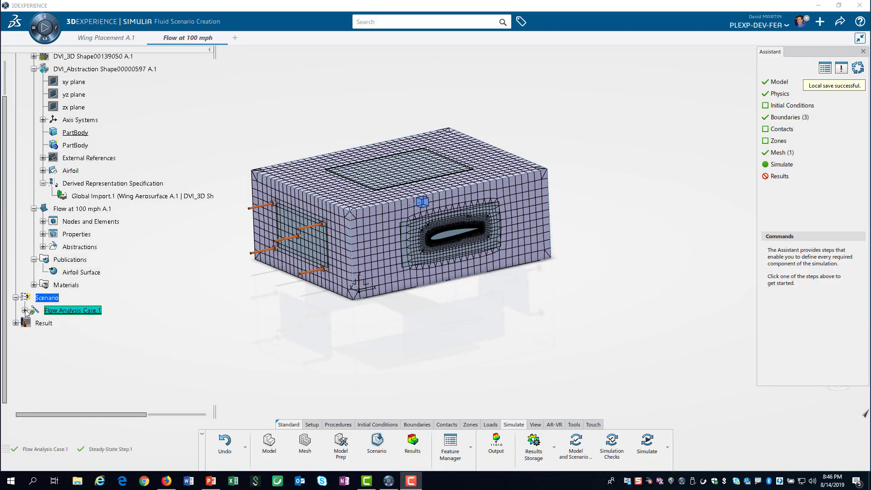
- Uncheck Electromagnetics and Multiphase in Output.1, keeping Energy, Flow, Mesh Metrics and Turbulence
{"action": "left_click", "coordinate": [25, 310]}
{"action": "left_click", "coordinate": [33, 348]}
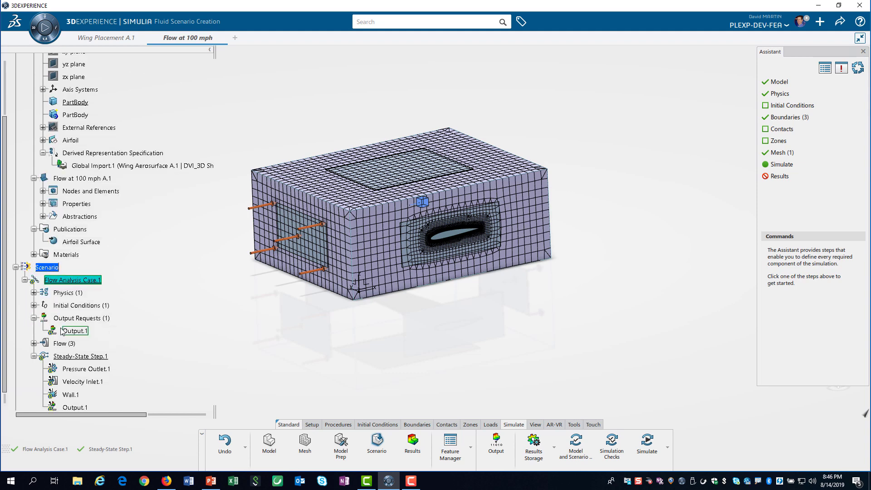
{"action": "left_click", "coordinate": [74, 331]}
{"action": "double_click", "coordinate": [74, 331]}
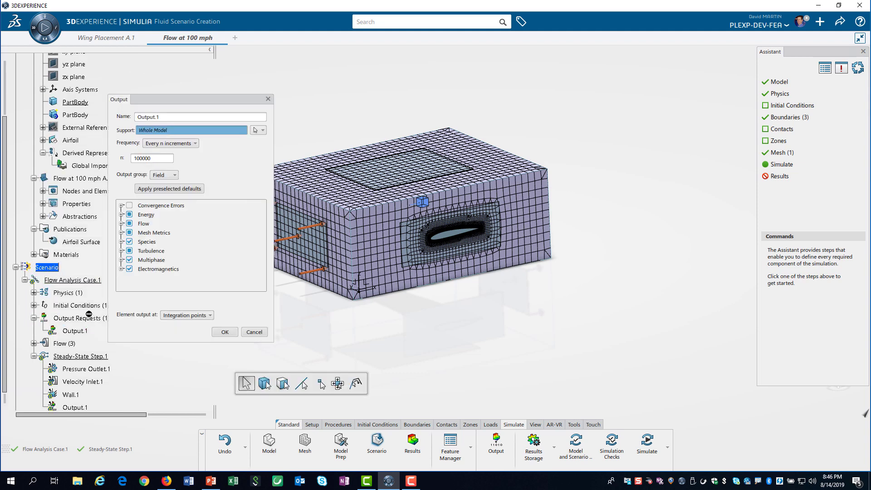
{"action": "left_click", "coordinate": [124, 268]}
{"action": "left_click", "coordinate": [130, 260]}
{"action": "left_click", "coordinate": [130, 243]}
{"action": "left_click", "coordinate": [224, 332]}
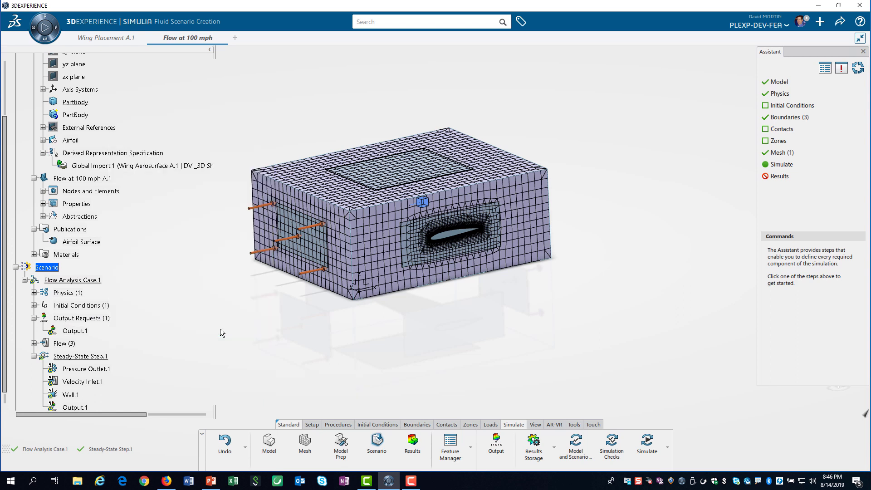
- Create output 'Field on Surface' on the Airfoil Surface publication, written every 10000 increments
{"action": "left_click", "coordinate": [495, 446]}
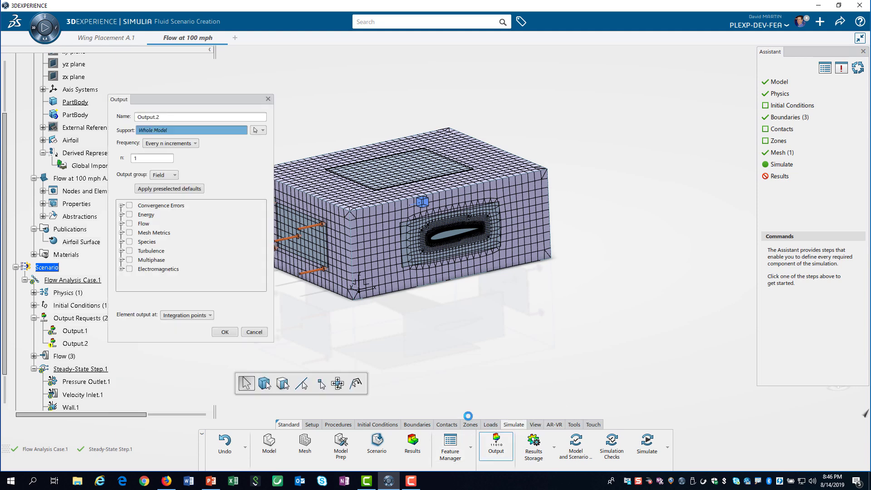
{"action": "double_click", "coordinate": [166, 117]}
{"action": "type", "text": "Field on Surface"}
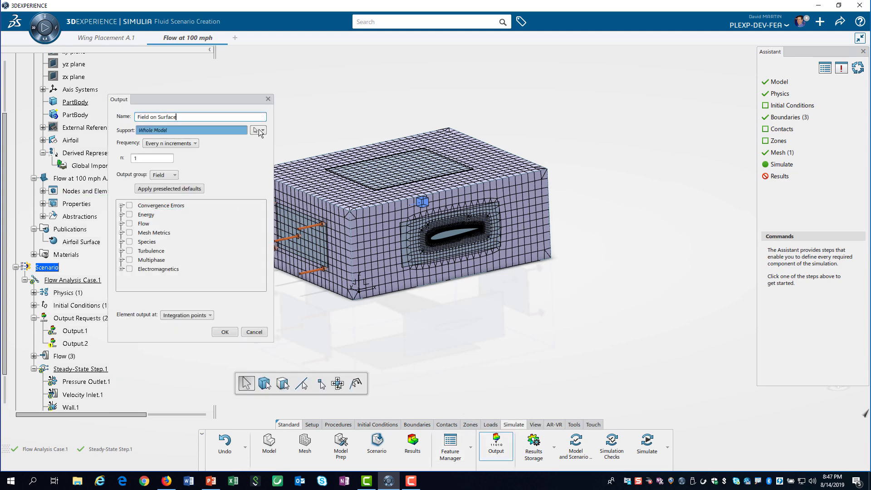
{"action": "left_click", "coordinate": [260, 131]}
{"action": "left_click", "coordinate": [265, 148]}
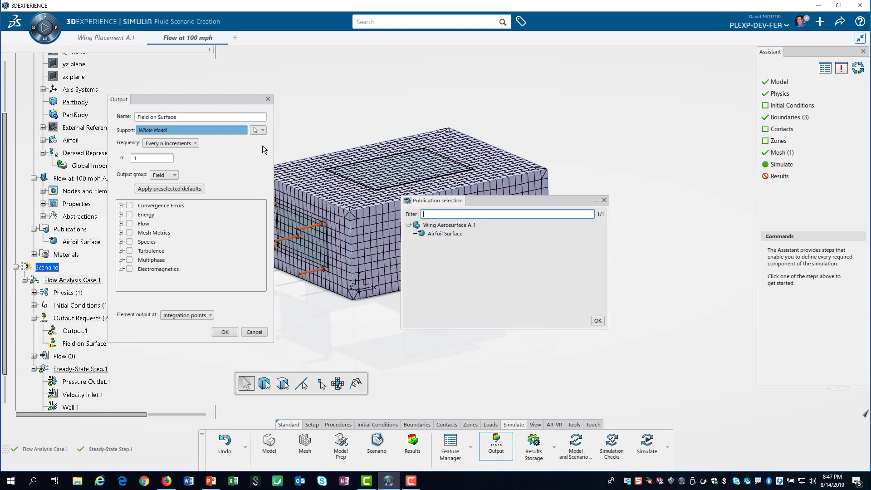
{"action": "left_click", "coordinate": [438, 233]}
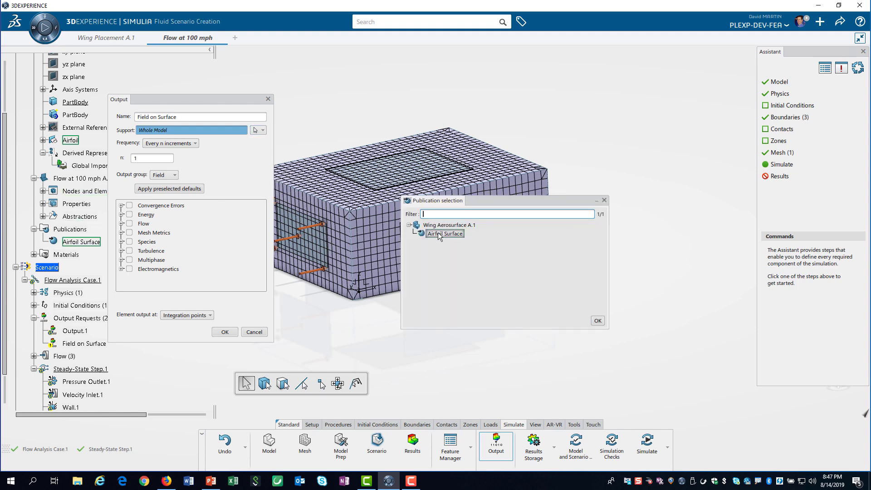
{"action": "left_click", "coordinate": [599, 319]}
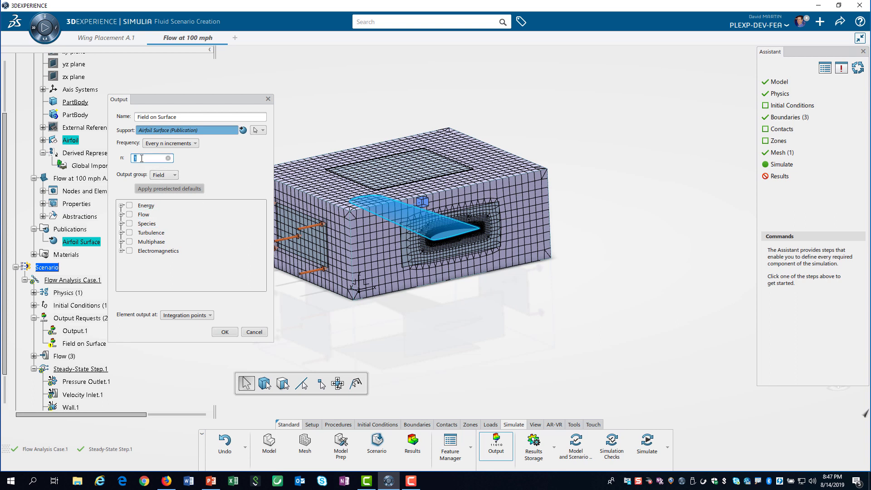
{"action": "type", "text": "10000"}
- Request PRESSUREABS, YPLUS and YSTAR variables and confirm the Field on Surface output
{"action": "left_click", "coordinate": [121, 215]}
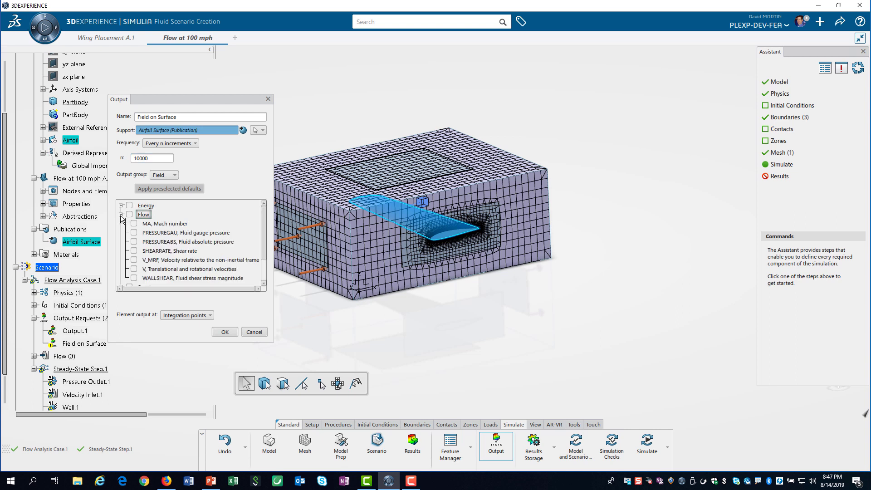
{"action": "left_click", "coordinate": [134, 241]}
{"action": "scroll", "coordinate": [138, 254], "scroll_direction": "down", "scroll_amount": 1}
{"action": "left_click", "coordinate": [122, 263]}
{"action": "scroll", "coordinate": [129, 267], "scroll_direction": "down", "scroll_amount": 2}
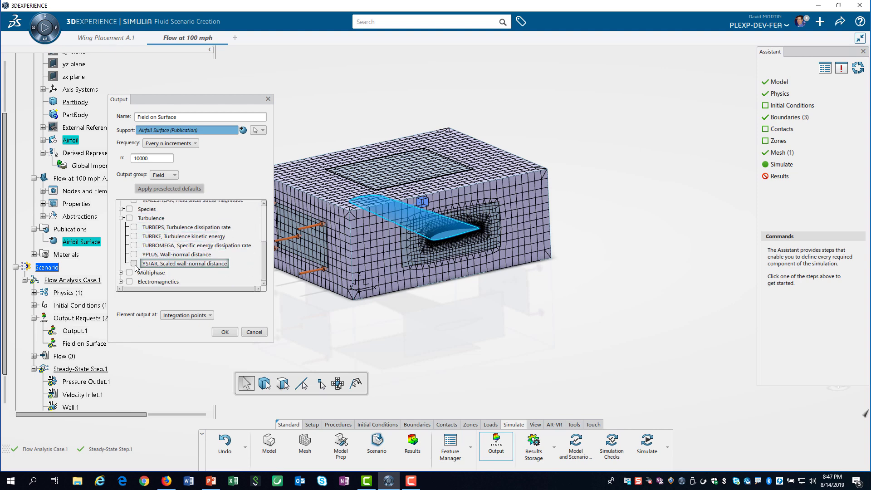
{"action": "left_click", "coordinate": [133, 263]}
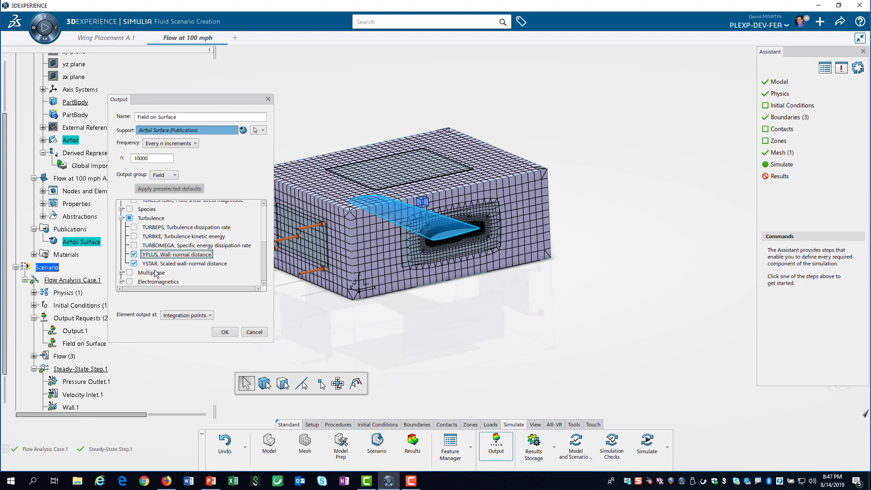
{"action": "left_click", "coordinate": [225, 332]}
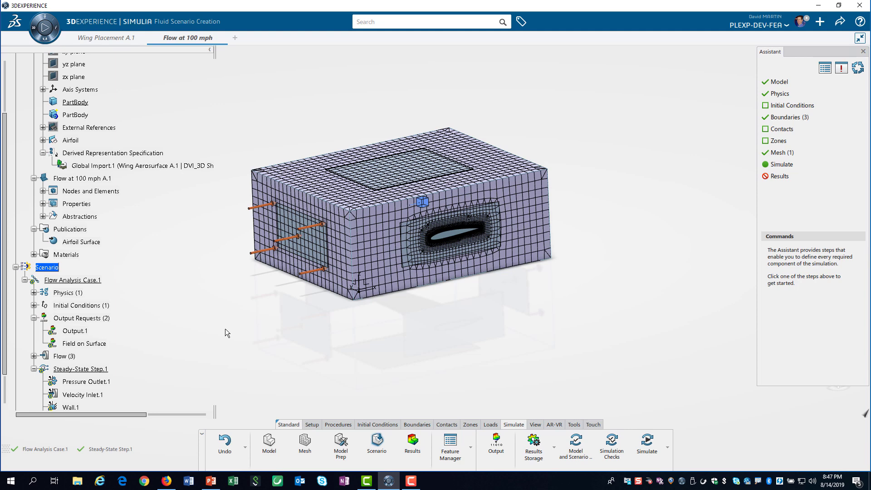
- Create History output 'History Surface' on the Airfoil Surface publication, every 10 increments
{"action": "left_click", "coordinate": [493, 446]}
{"action": "triple_click", "coordinate": [135, 117]}
{"action": "type", "text": "History Surface"}
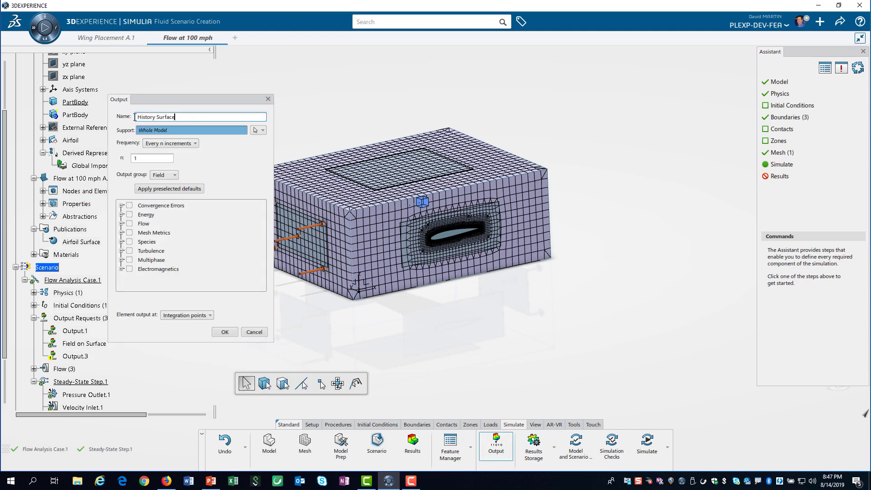
{"action": "left_click", "coordinate": [264, 131]}
{"action": "left_click", "coordinate": [268, 149]}
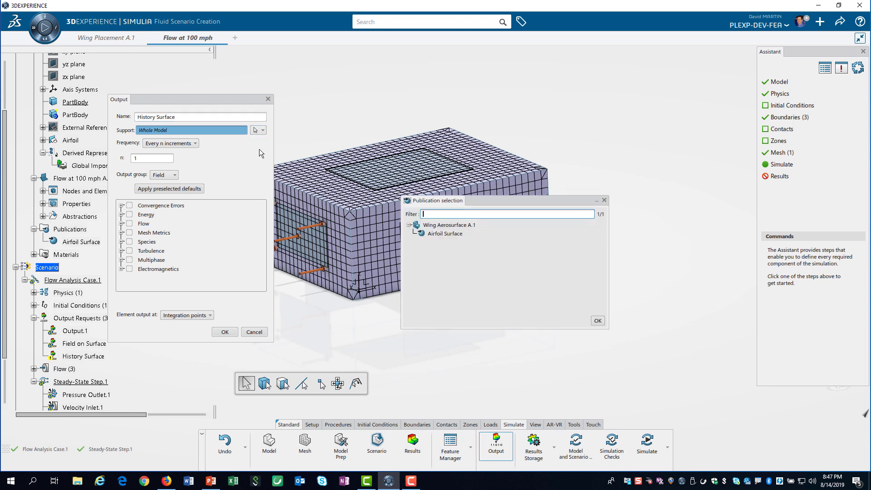
{"action": "left_click", "coordinate": [437, 233]}
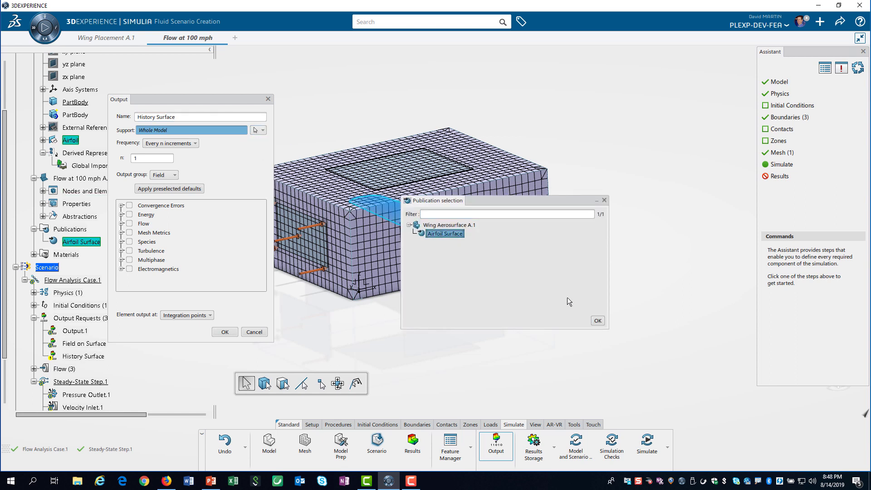
{"action": "left_click", "coordinate": [597, 320]}
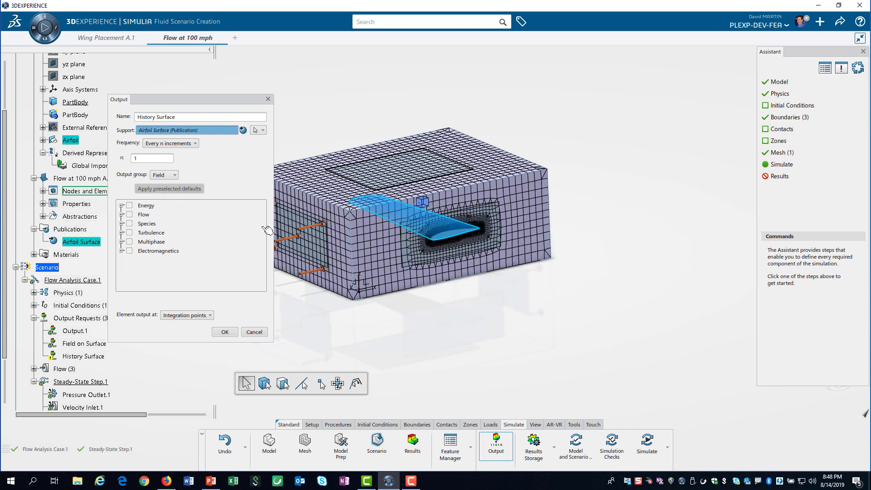
{"action": "left_click", "coordinate": [167, 174]}
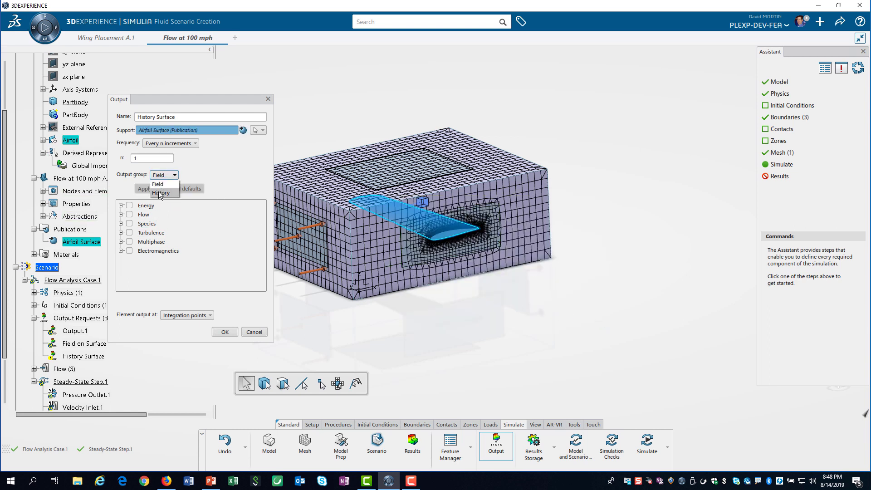
{"action": "left_click", "coordinate": [159, 194]}
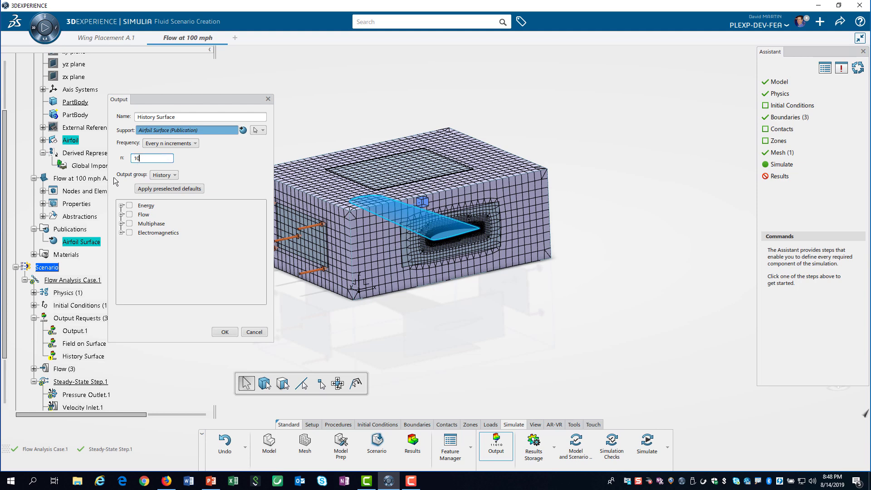
- Record PRESSFORCE, VISCFORCE and FORCE histories and confirm the History Surface output
{"action": "left_click", "coordinate": [121, 215]}
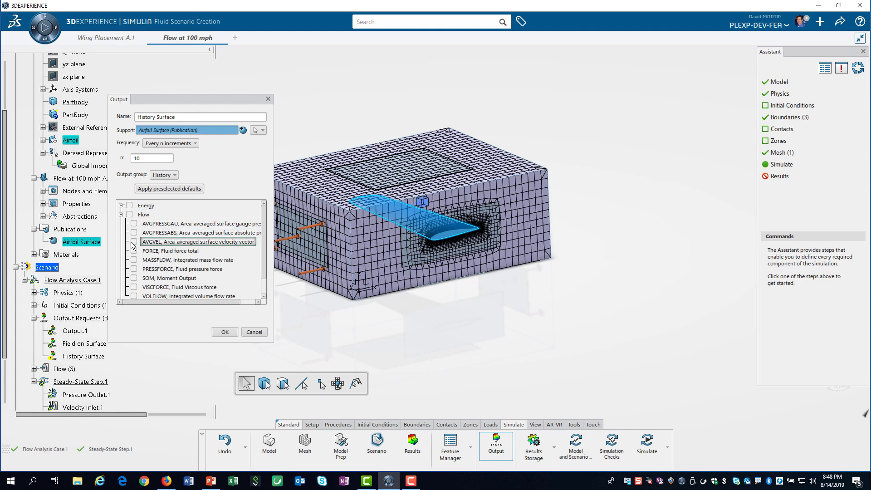
{"action": "scroll", "coordinate": [134, 253], "scroll_direction": "down", "scroll_amount": 1}
{"action": "left_click", "coordinate": [134, 259]}
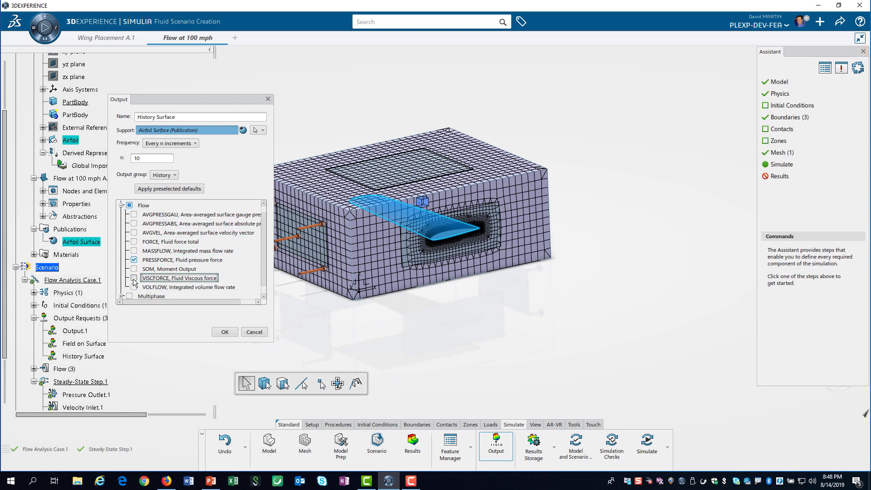
{"action": "left_click", "coordinate": [134, 278]}
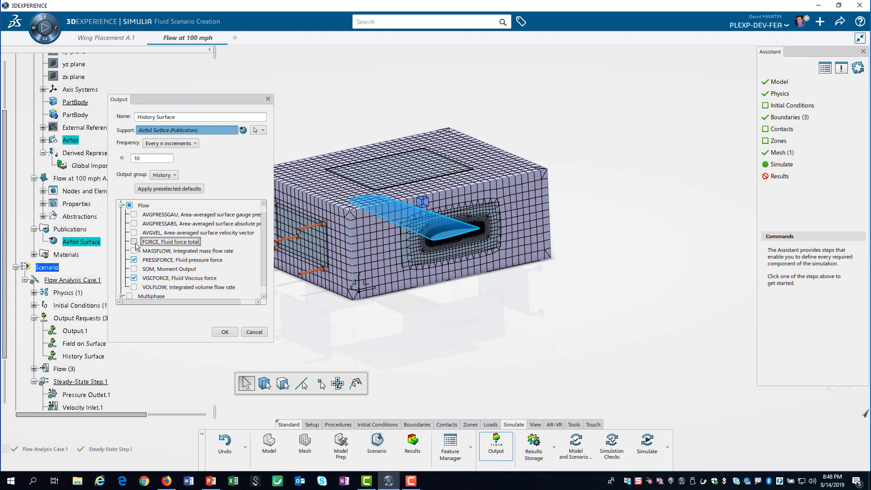
{"action": "left_click", "coordinate": [134, 241]}
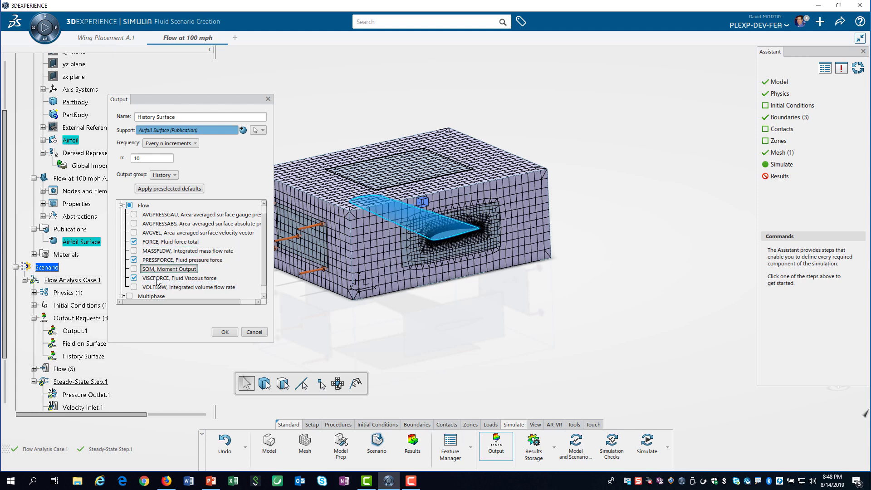
{"action": "left_click", "coordinate": [224, 331]}
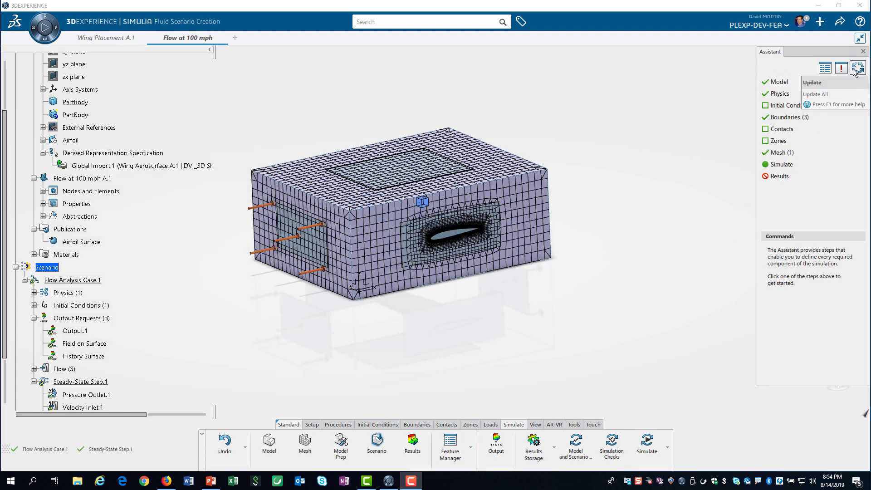
- Update the scenario and run the model and scenario checks
{"action": "left_click", "coordinate": [857, 68]}
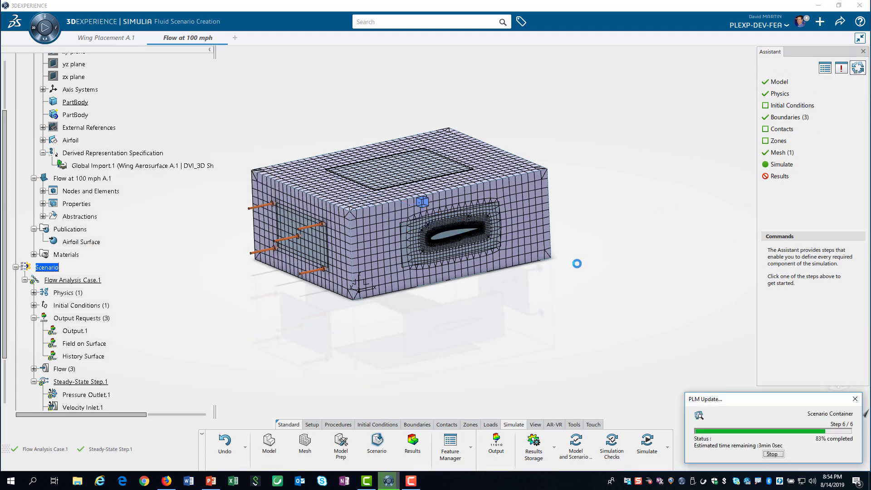
{"action": "left_click", "coordinate": [575, 444]}
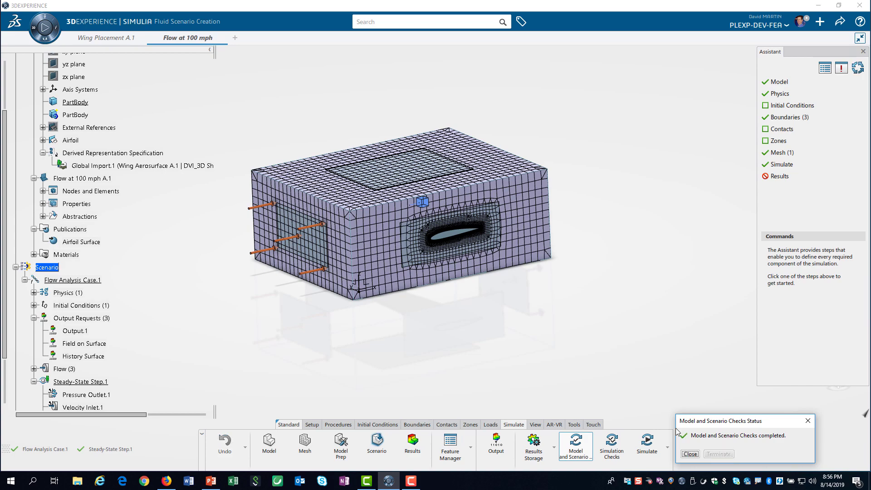
{"action": "left_click", "coordinate": [685, 454]}
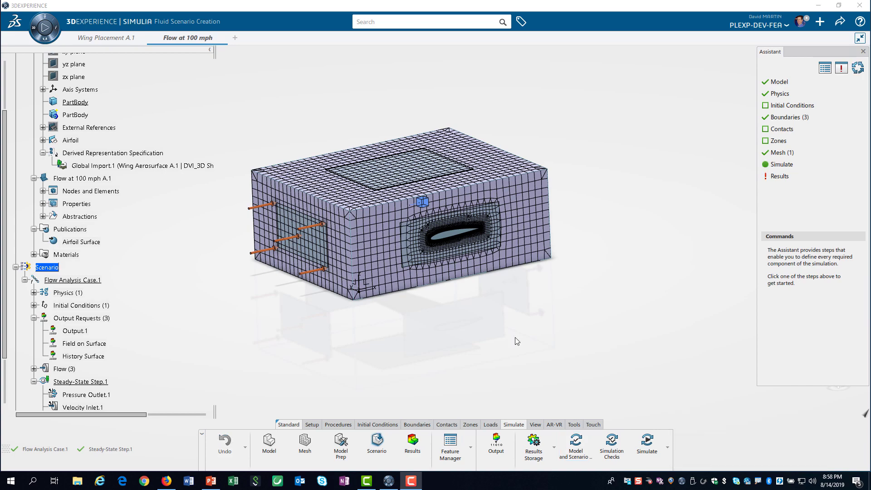
- Set results storage for Flow Analysis Case.1 to Local
{"action": "left_click", "coordinate": [533, 447]}
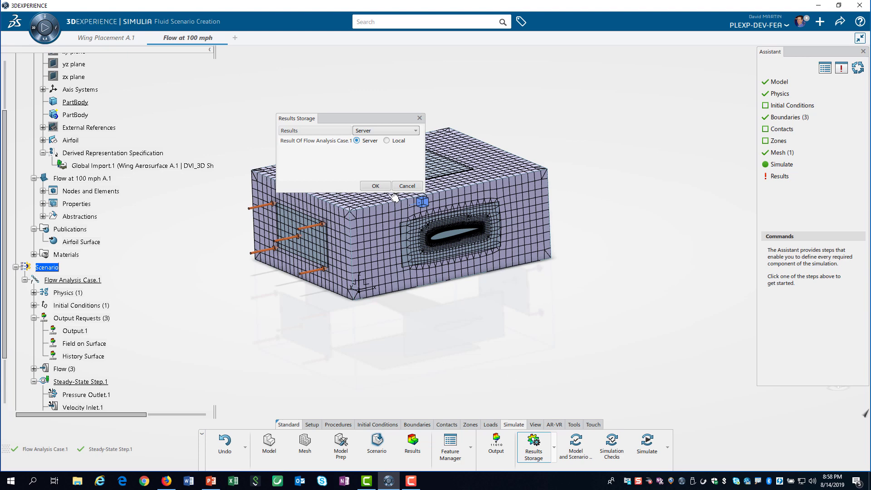
{"action": "left_click", "coordinate": [386, 141]}
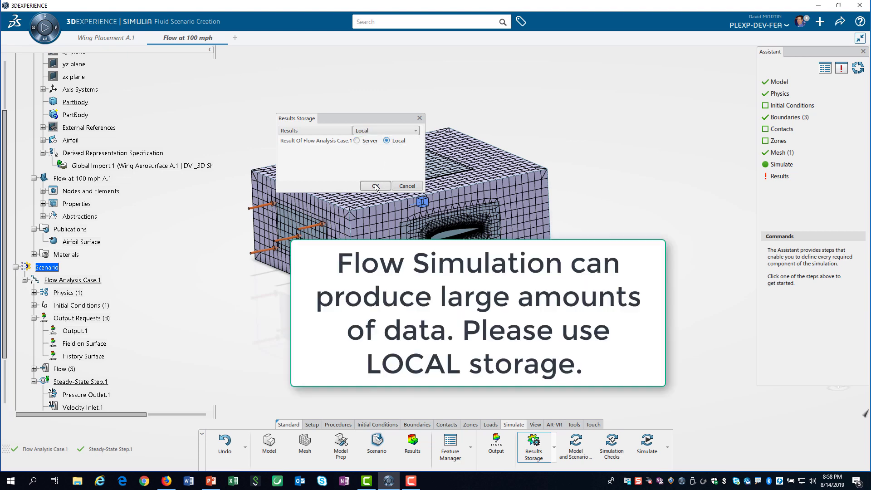
{"action": "left_click", "coordinate": [375, 185]}
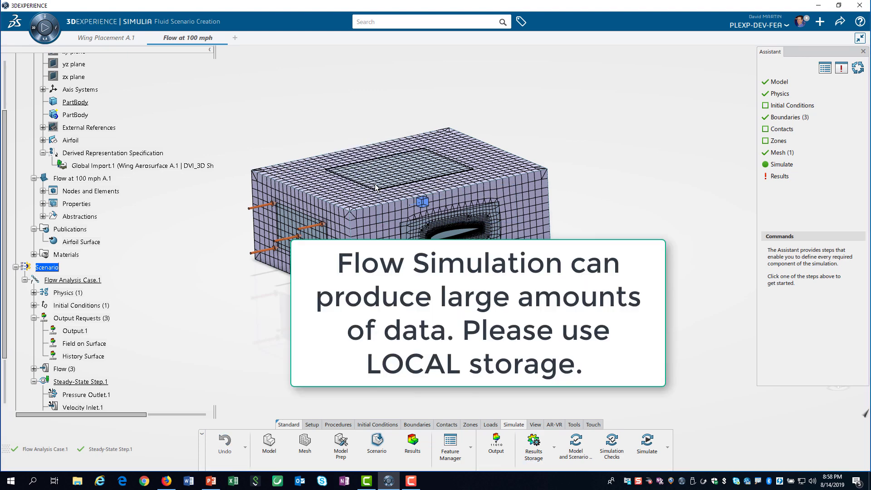
- Launch a Local interactive simulation run on 4 of 8 cores
{"action": "left_click", "coordinate": [645, 448]}
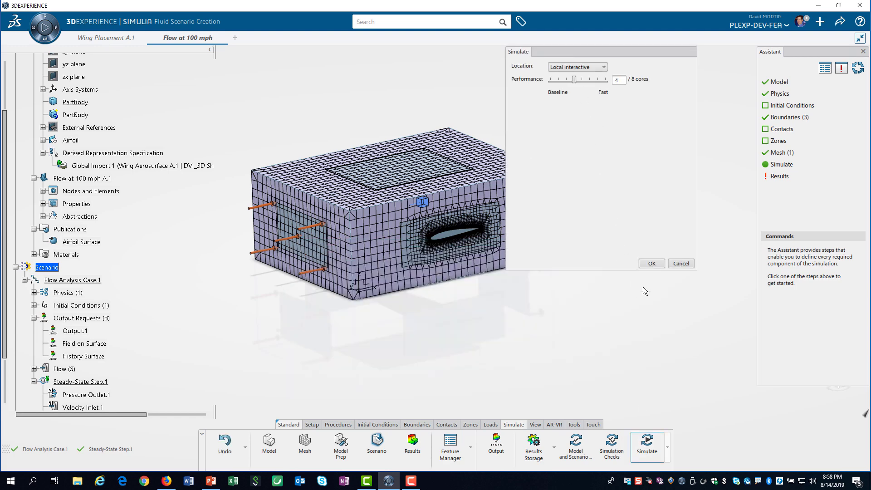
{"action": "left_click", "coordinate": [651, 263]}
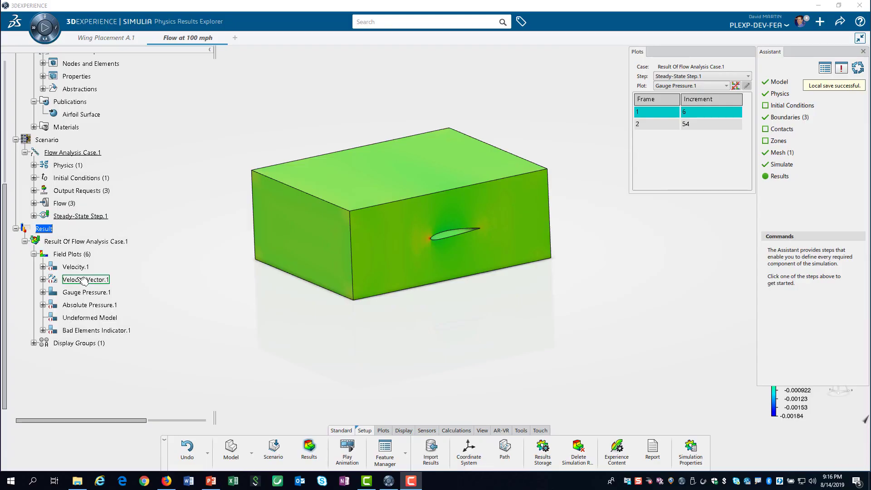
- Display the Velocity Vector.1 plot, then switch to the Absolute Pressure.1 contour plot
{"action": "double_click", "coordinate": [82, 280]}
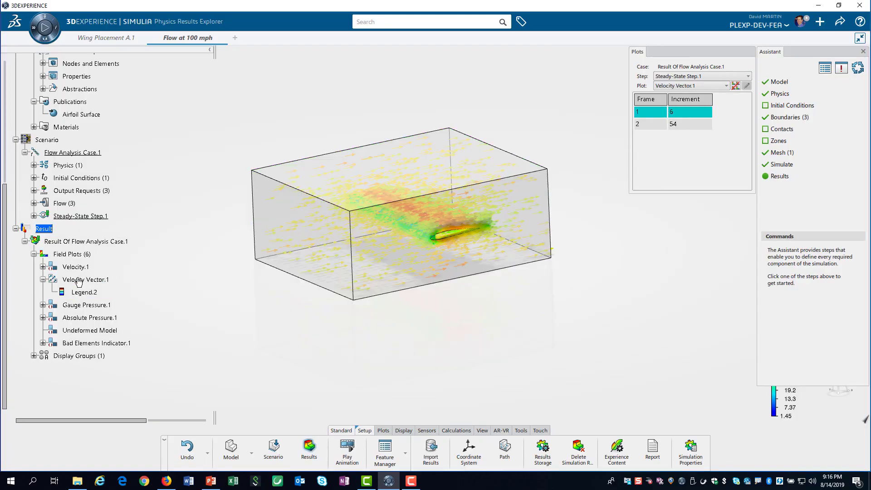
{"action": "double_click", "coordinate": [82, 319]}
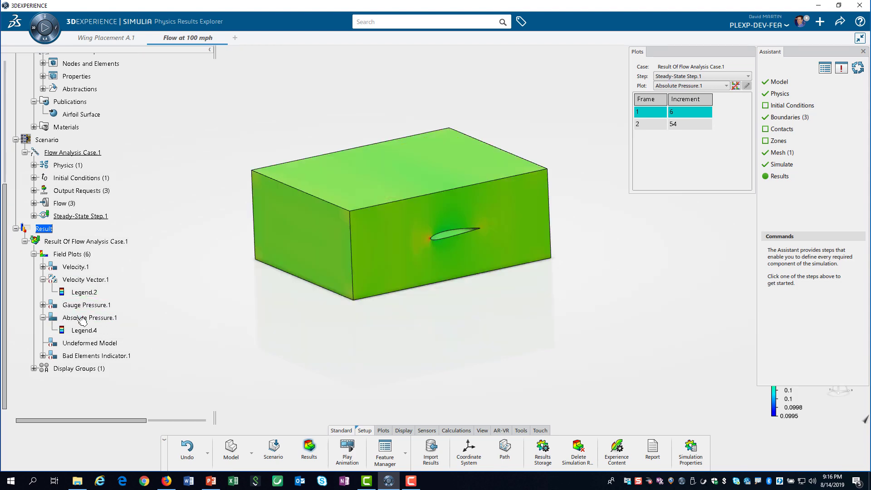
{"action": "left_click", "coordinate": [400, 430]}
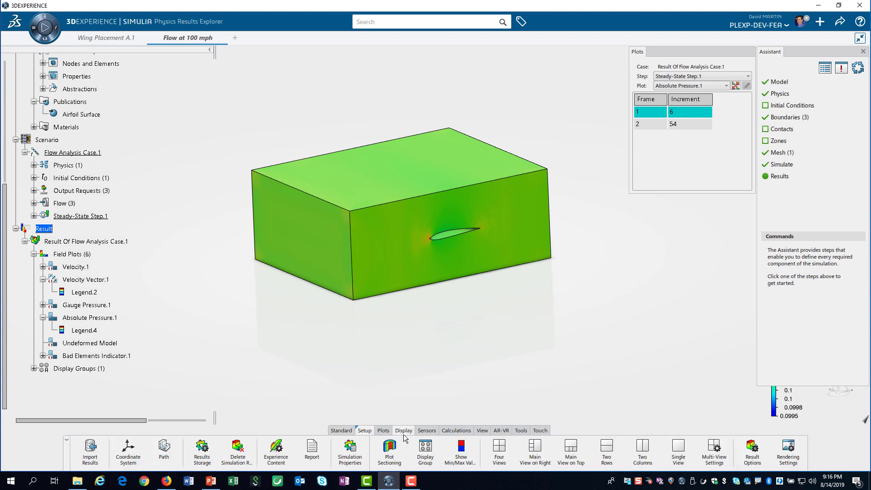
- Use a display group by entities to show only the Airfoil Surface region
{"action": "left_click", "coordinate": [422, 450]}
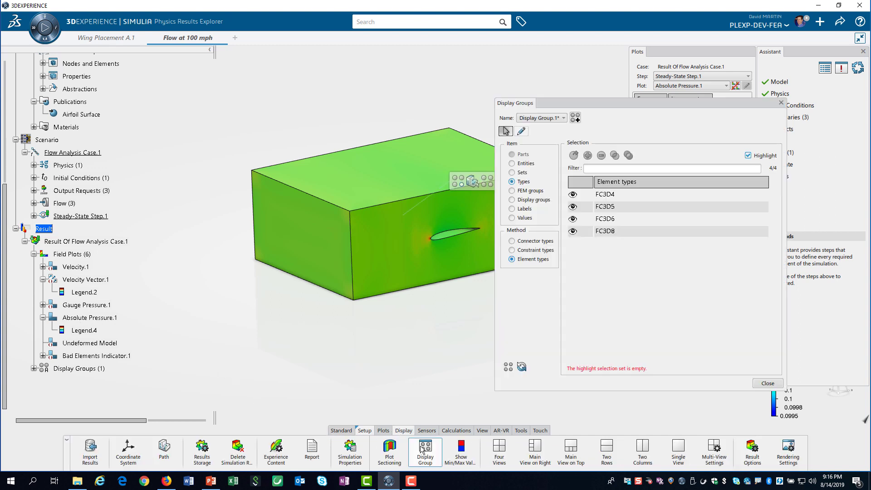
{"action": "left_click", "coordinate": [512, 163]}
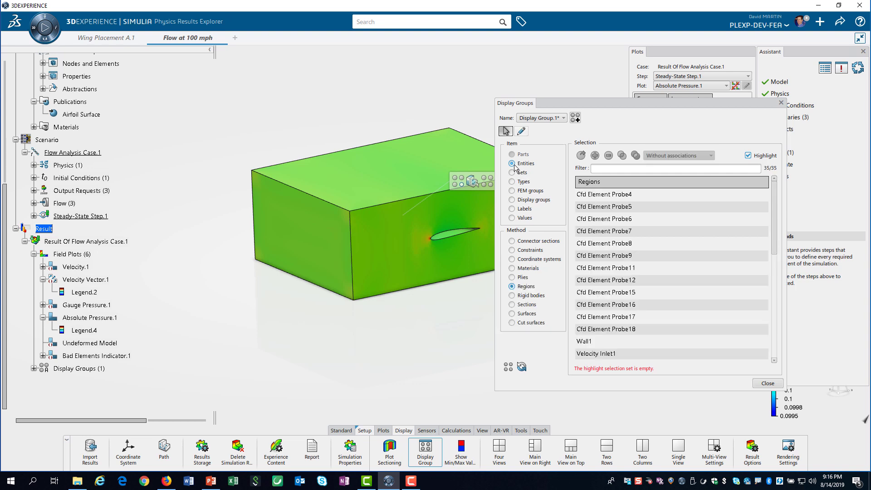
{"action": "scroll", "coordinate": [663, 291], "scroll_direction": "down", "scroll_amount": 4}
{"action": "scroll", "coordinate": [663, 292], "scroll_direction": "down", "scroll_amount": 3}
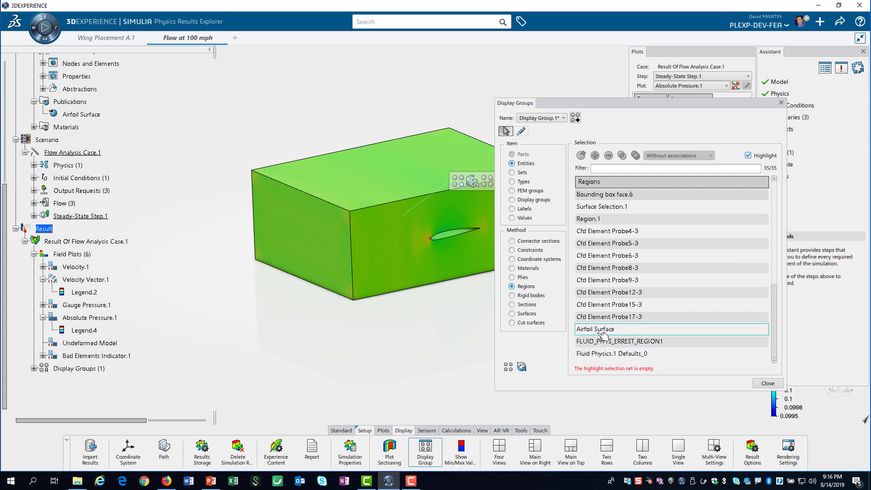
{"action": "left_click", "coordinate": [601, 334]}
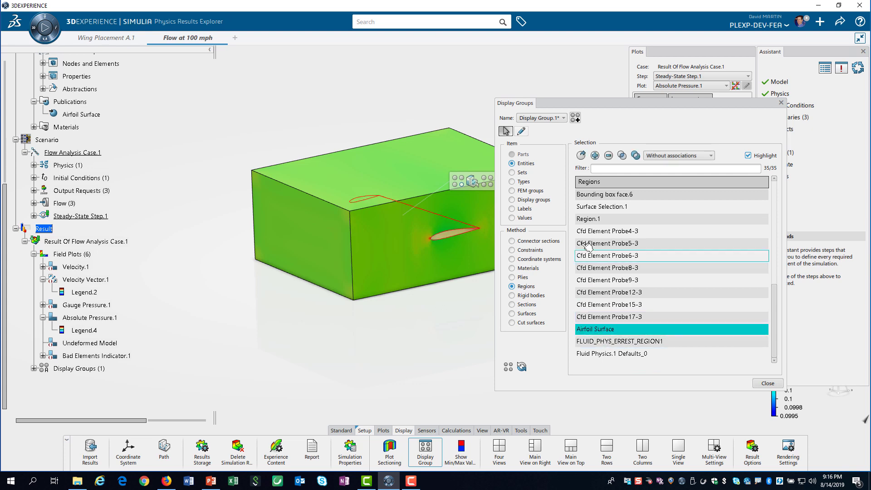
{"action": "left_click", "coordinate": [580, 155]}
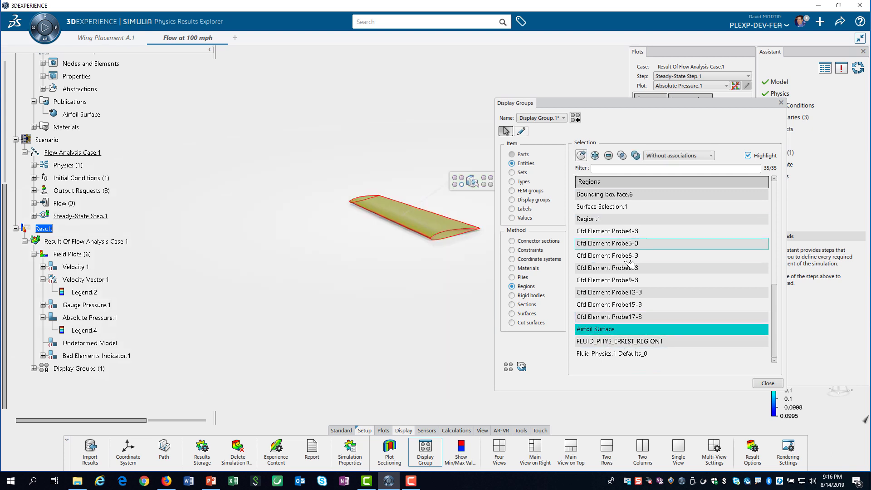
{"action": "left_click", "coordinate": [764, 383]}
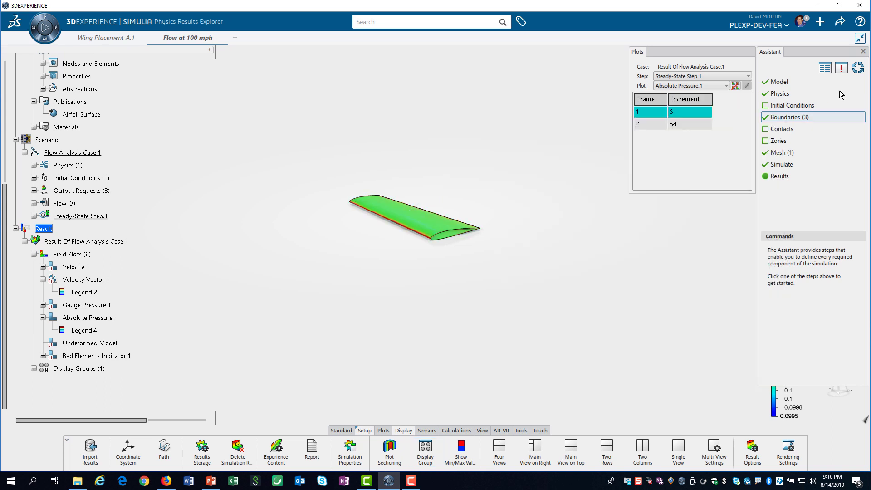
- Close the Assistant, show results at frame 2 (increment 54), and reopen Display Groups
{"action": "left_click", "coordinate": [842, 69]}
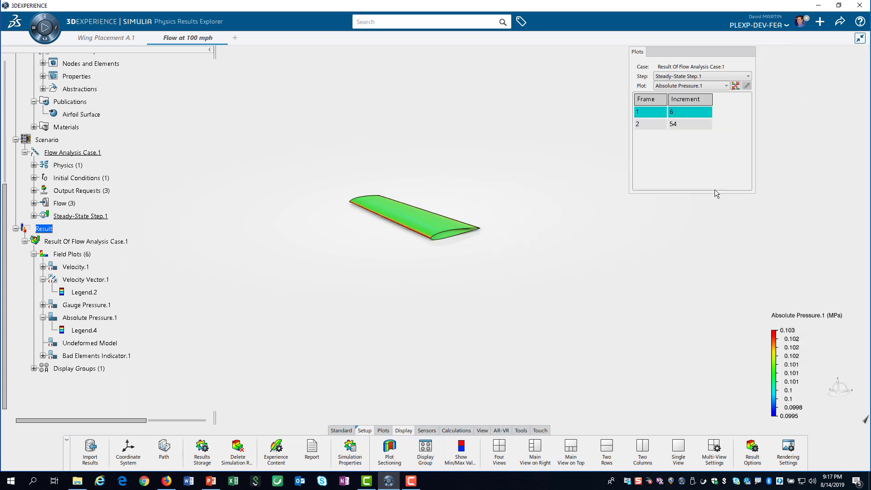
{"action": "left_click", "coordinate": [658, 124]}
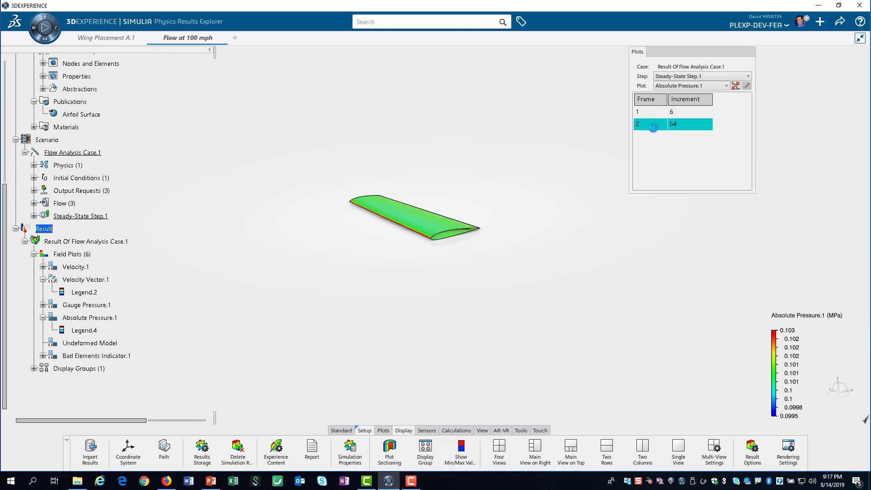
{"action": "left_click", "coordinate": [427, 451]}
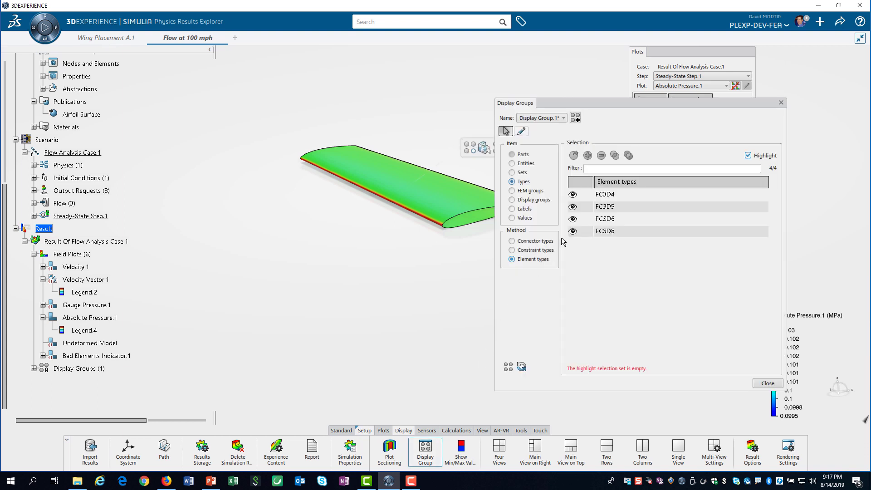
- Show the pressure contour on the whole Region.1 fluid domain and zoom out to the flow box
{"action": "left_click", "coordinate": [513, 164]}
{"action": "scroll", "coordinate": [630, 302], "scroll_direction": "down", "scroll_amount": 4}
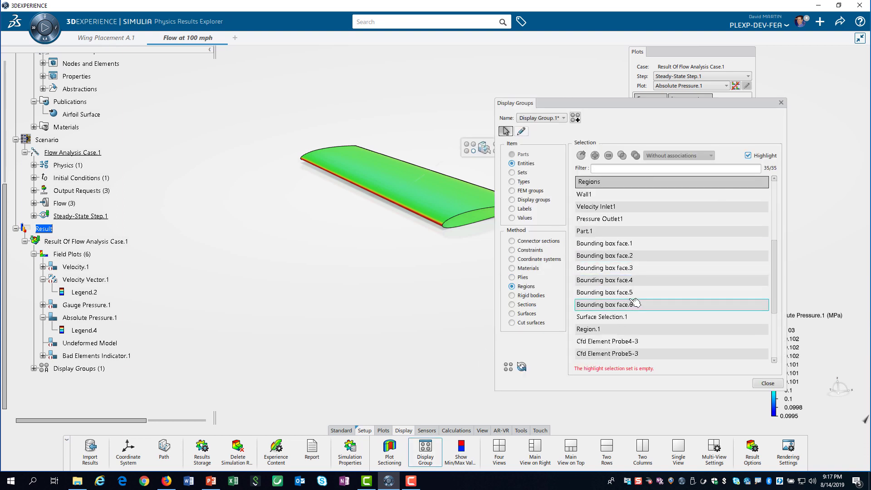
{"action": "left_click", "coordinate": [603, 334]}
{"action": "left_click", "coordinate": [581, 155]}
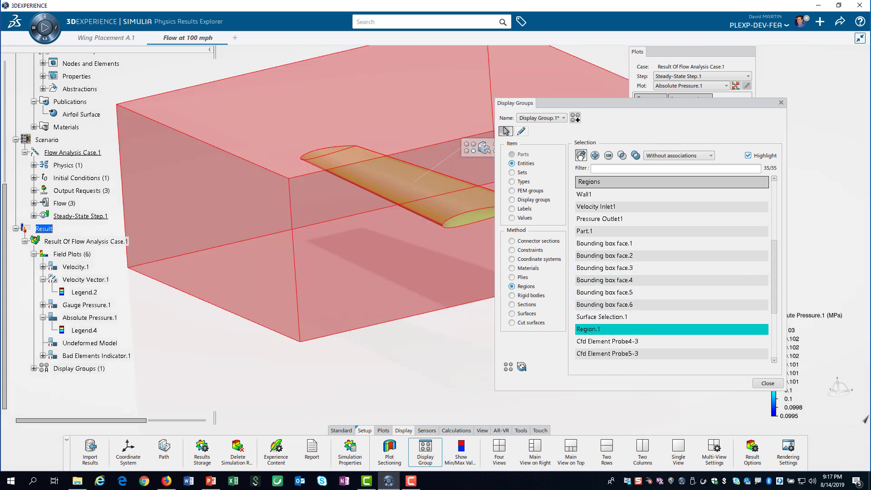
{"action": "left_click", "coordinate": [766, 384]}
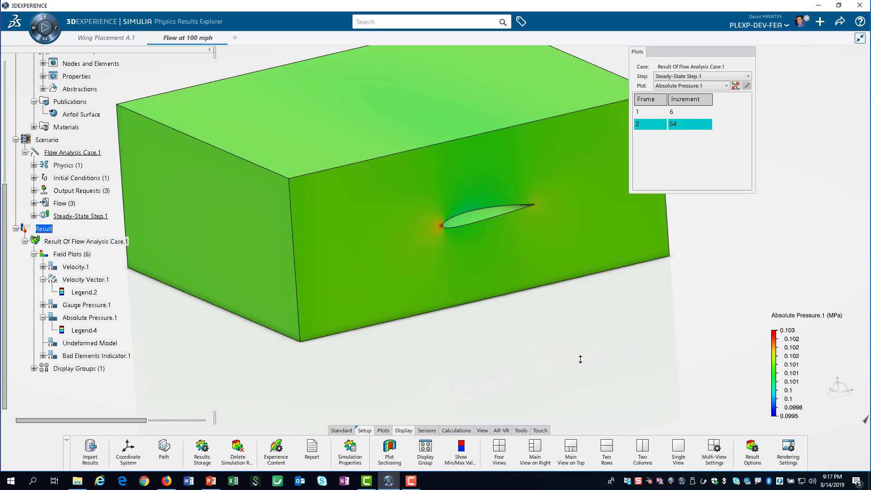
{"action": "middle_click_drag", "start_coordinate": [574, 364], "coordinate": [535, 398]}
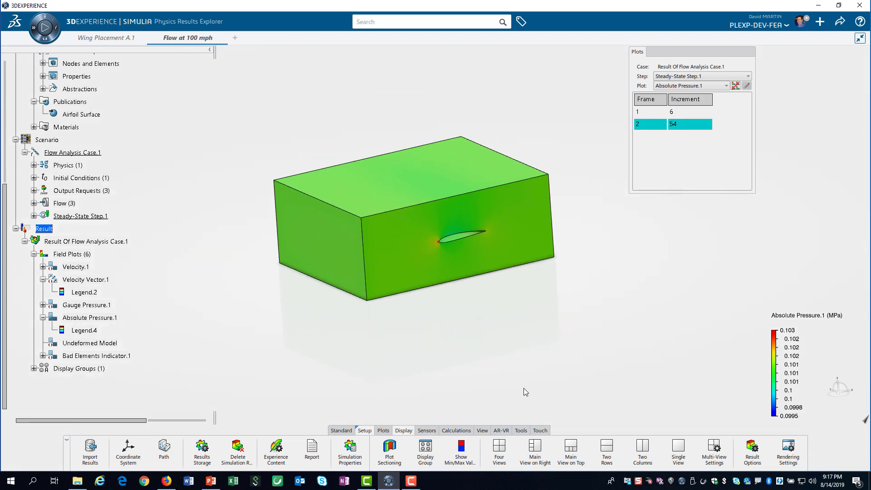
{"action": "left_click", "coordinate": [384, 430]}
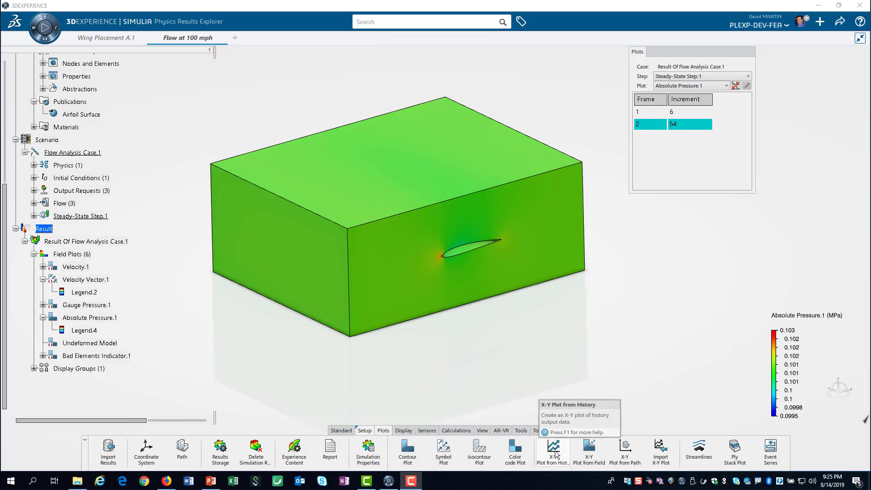
- Create a 'Drag Force' X-Y history plot of force Vector Component 1
{"action": "left_click", "coordinate": [554, 452]}
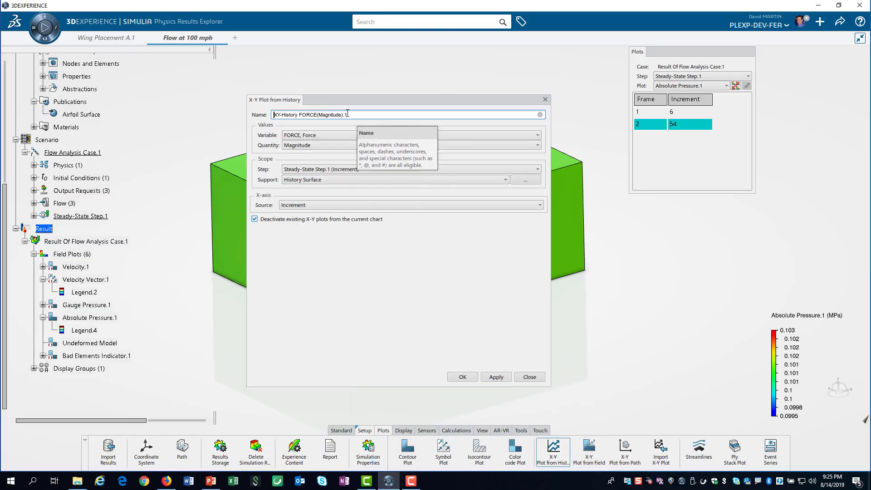
{"action": "key", "text": "ctrl+a"}
{"action": "type", "text": "Drag Force"}
{"action": "left_click", "coordinate": [345, 145]}
{"action": "left_click", "coordinate": [326, 188]}
{"action": "left_click", "coordinate": [496, 377]}
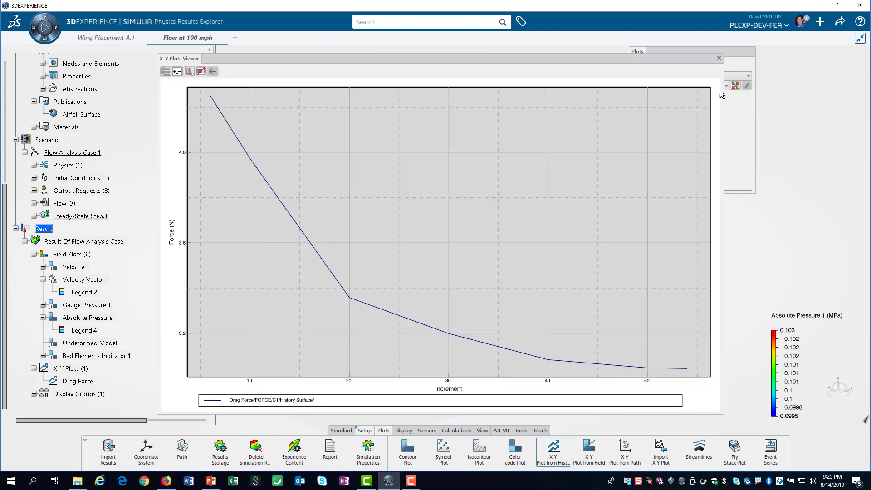
{"action": "left_click", "coordinate": [718, 58]}
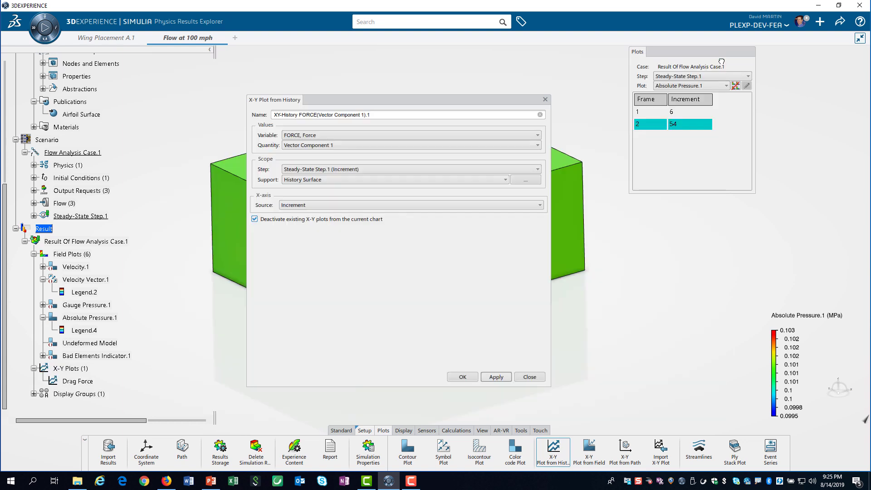
- Create a 'Lift Force' X-Y history plot of force Vector Component 3
{"action": "left_click", "coordinate": [337, 145]}
{"action": "left_click", "coordinate": [325, 208]}
{"action": "key", "text": "ctrl+a"}
{"action": "type", "text": "Lift Force"}
{"action": "left_click", "coordinate": [495, 377]}
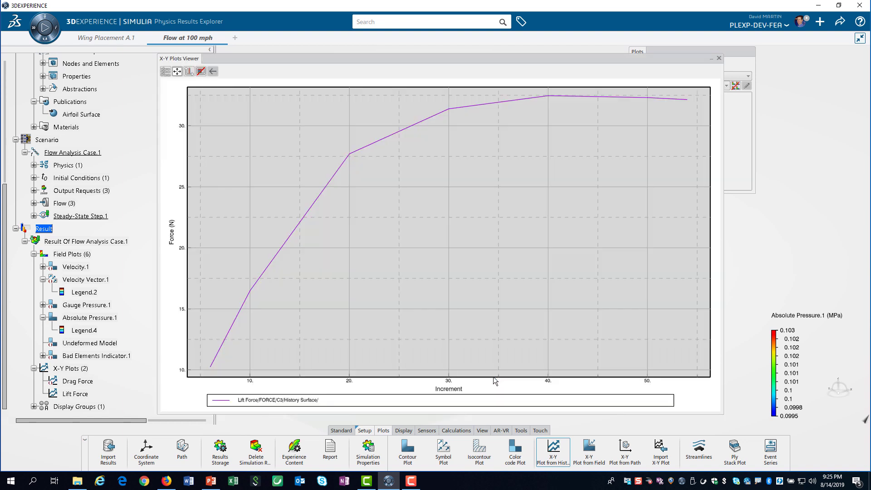